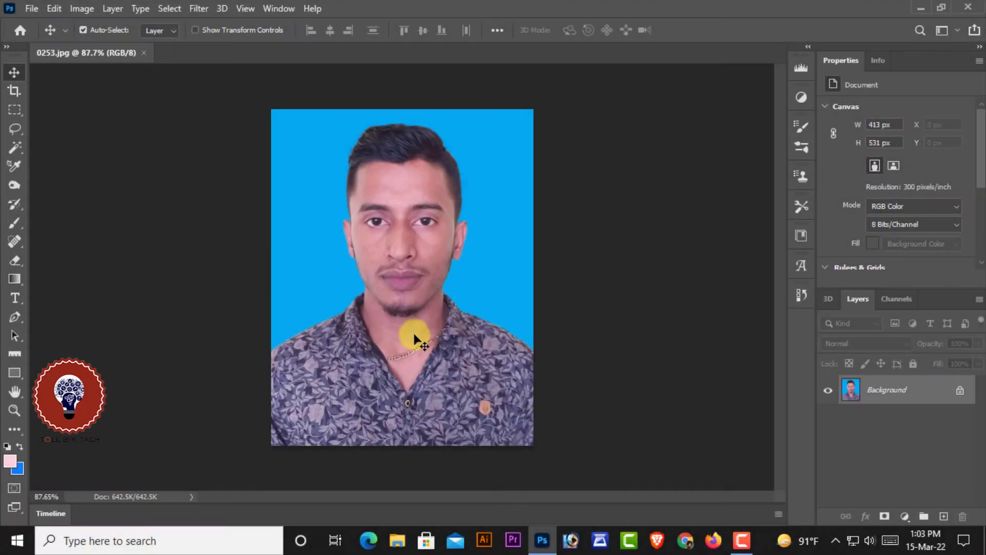
# Minimize the Photoshop window showing 0253.jpg to reveal the Windows desktop.
pyautogui.click(542, 540)
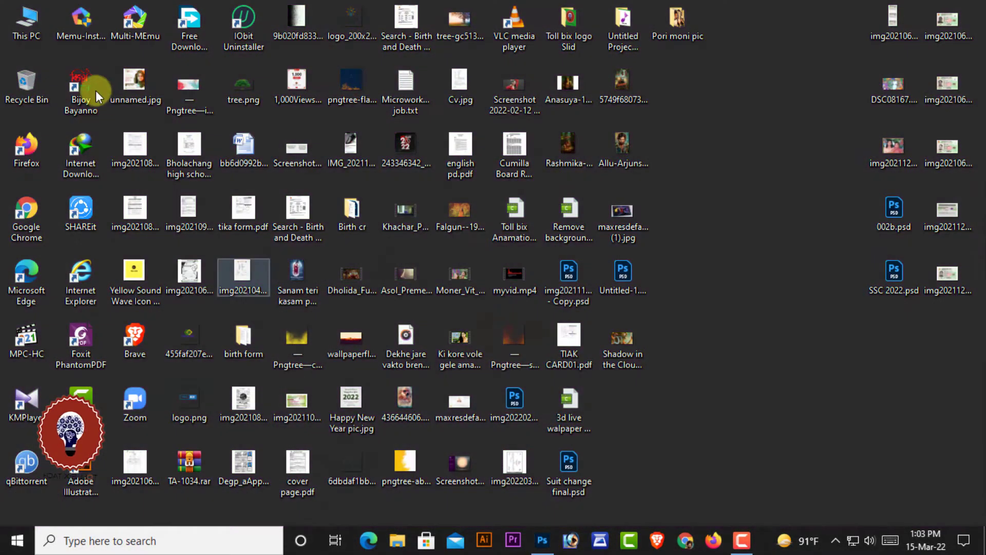
# Find suit_PNG93213.png on New Volume (G:) and drag it onto Photoshop's taskbar button.
pyautogui.press('super+e')
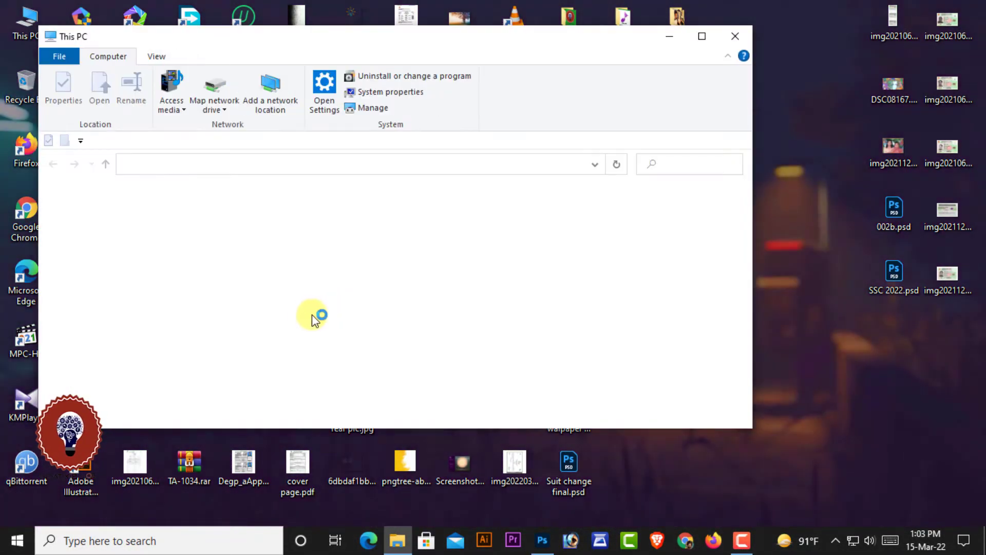
pyautogui.scroll(-3, 313, 316)
pyautogui.doubleClick(281, 404)
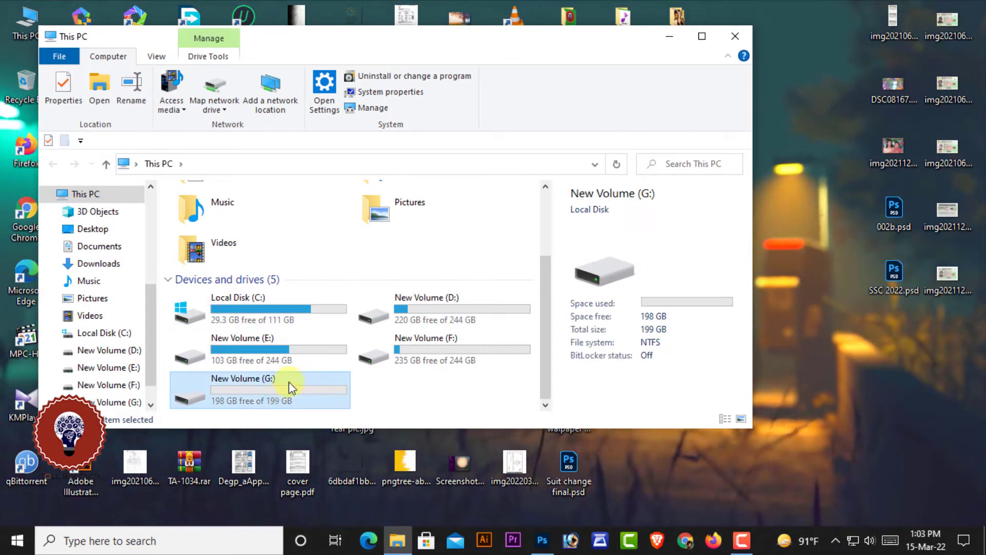
pyautogui.moveTo(312, 229)
pyautogui.mouseDown()
pyautogui.moveTo(538, 549)
pyautogui.moveTo(174, 238)
pyautogui.mouseUp()
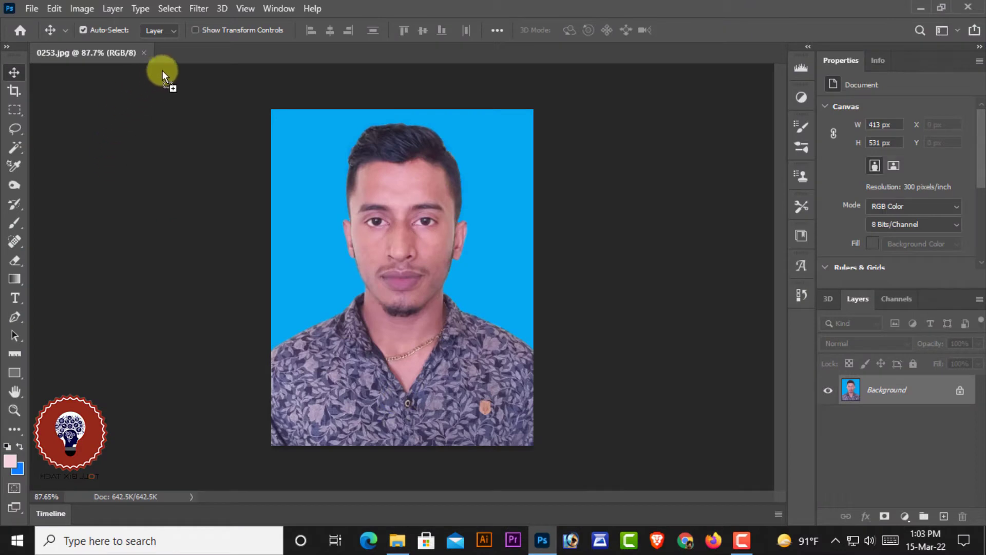
# Open suit_PNG93213.png as its own document and float it and 0253.jpg as separate windows.
pyautogui.moveTo(211, 56); pyautogui.dragTo(212, 54)
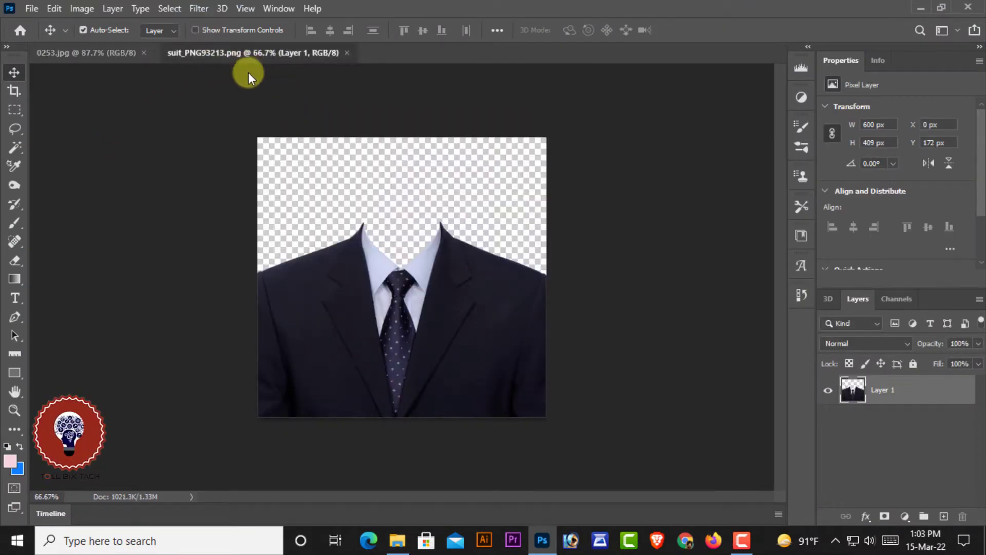
pyautogui.moveTo(248, 72); pyautogui.dragTo(250, 78)
pyautogui.moveTo(112, 53)
pyautogui.mouseDown()
pyautogui.moveTo(213, 106)
pyautogui.moveTo(477, 105)
pyautogui.mouseUp()
pyautogui.moveTo(260, 87); pyautogui.dragTo(116, 66)
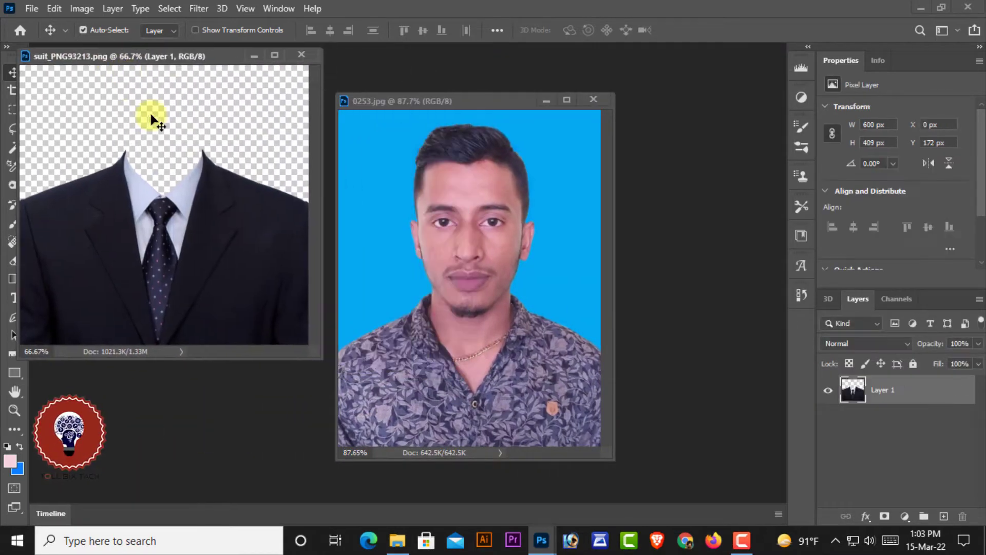
pyautogui.moveTo(440, 100); pyautogui.dragTo(417, 110)
# Drag the suit layer into 0253.jpg as Layer 1, close the suit document, and re-dock the portrait.
pyautogui.scroll(-3, 410, 239)
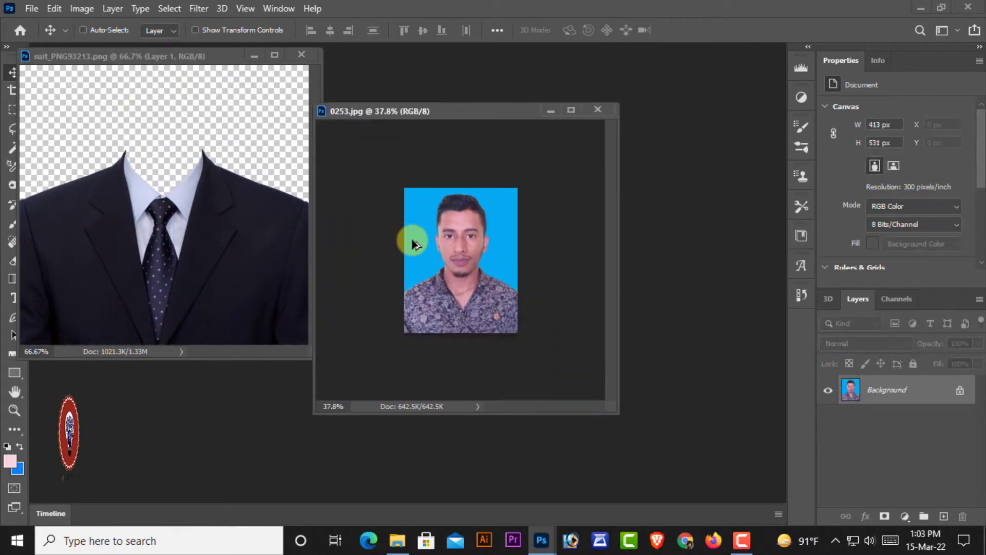
pyautogui.scroll(2, 411, 241)
pyautogui.scroll(-2, 415, 243)
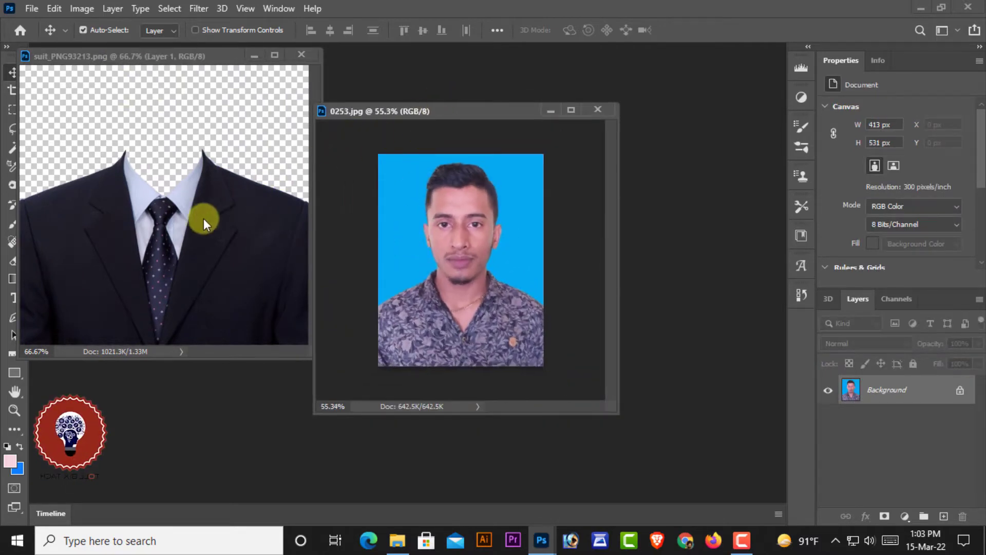
pyautogui.moveTo(203, 218); pyautogui.dragTo(459, 226)
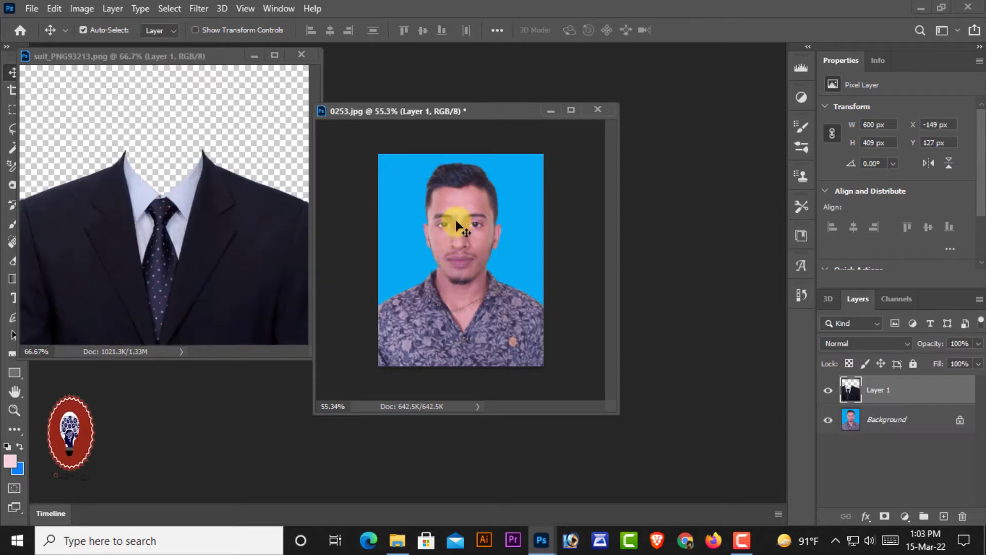
pyautogui.moveTo(443, 110); pyautogui.dragTo(325, 54)
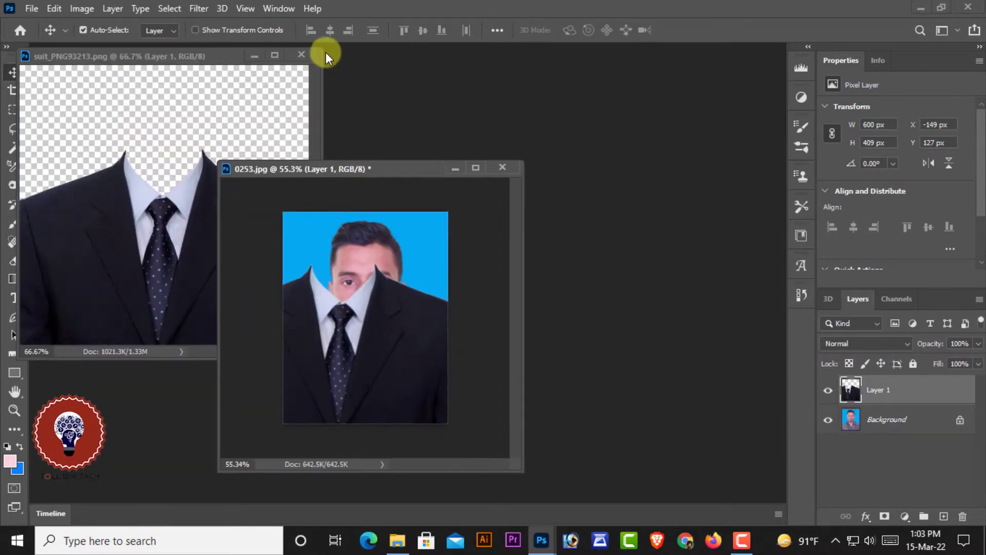
pyautogui.click(322, 58)
pyautogui.moveTo(359, 173)
pyautogui.mouseDown()
pyautogui.moveTo(203, 57)
pyautogui.moveTo(202, 44)
pyautogui.mouseUp()
# Free-transform the suit layer, roughly widening it and centring it below the face.
pyautogui.scroll(2, 375, 312)
pyautogui.scroll(-5, 402, 350)
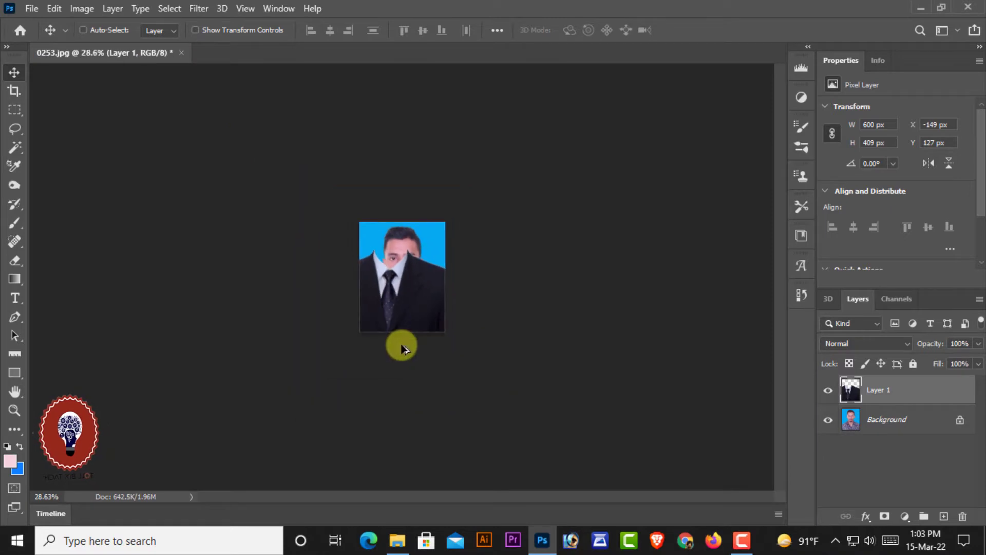
pyautogui.scroll(-2, 403, 349)
pyautogui.scroll(1, 406, 349)
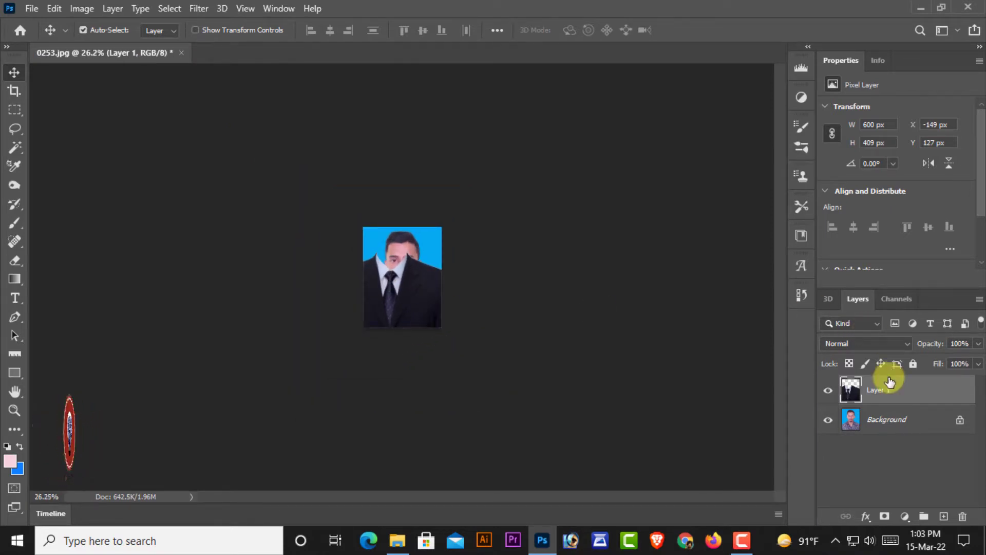
pyautogui.hotkey('ctrl', 't')
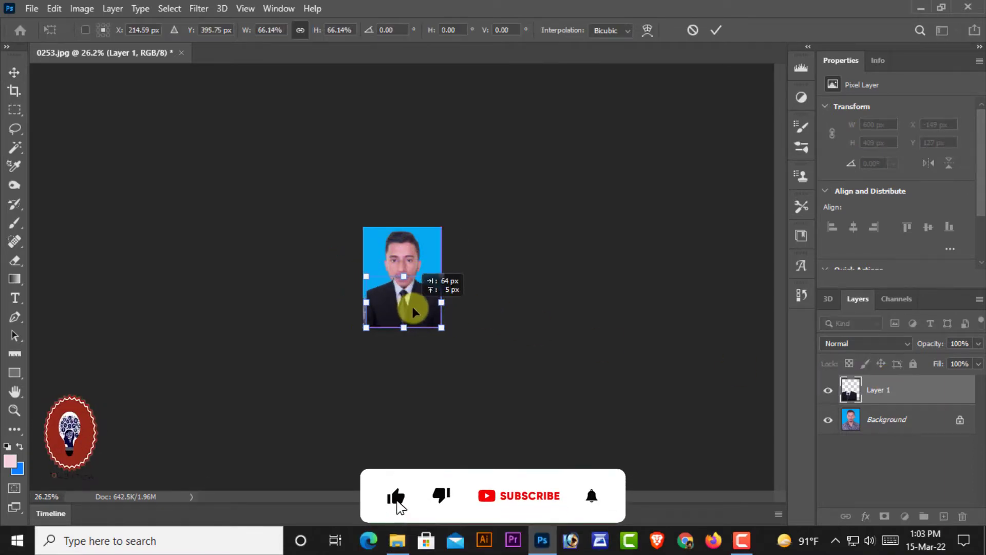
pyautogui.scroll(10, 412, 306)
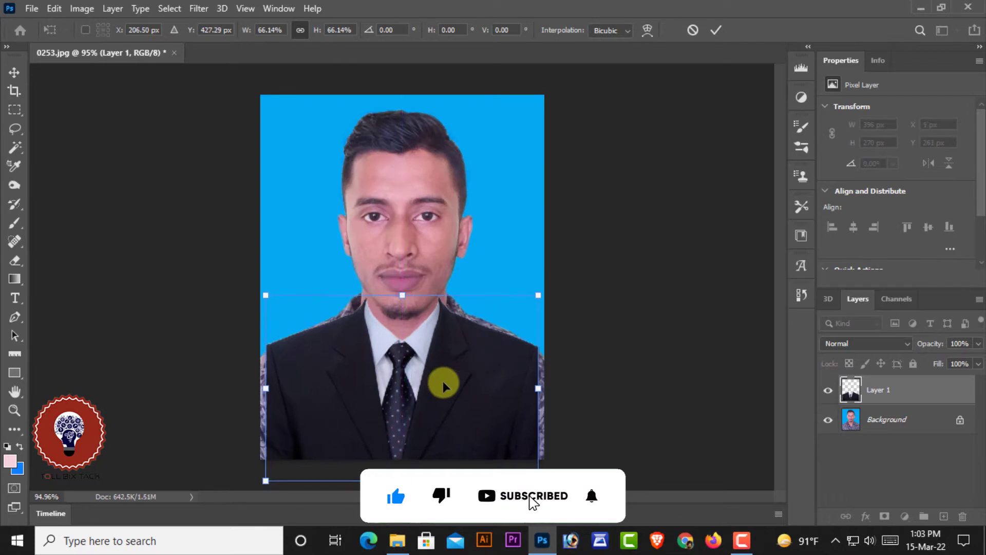
pyautogui.scroll(-2, 443, 381)
pyautogui.scroll(1, 442, 378)
pyautogui.moveTo(442, 378); pyautogui.dragTo(441, 378)
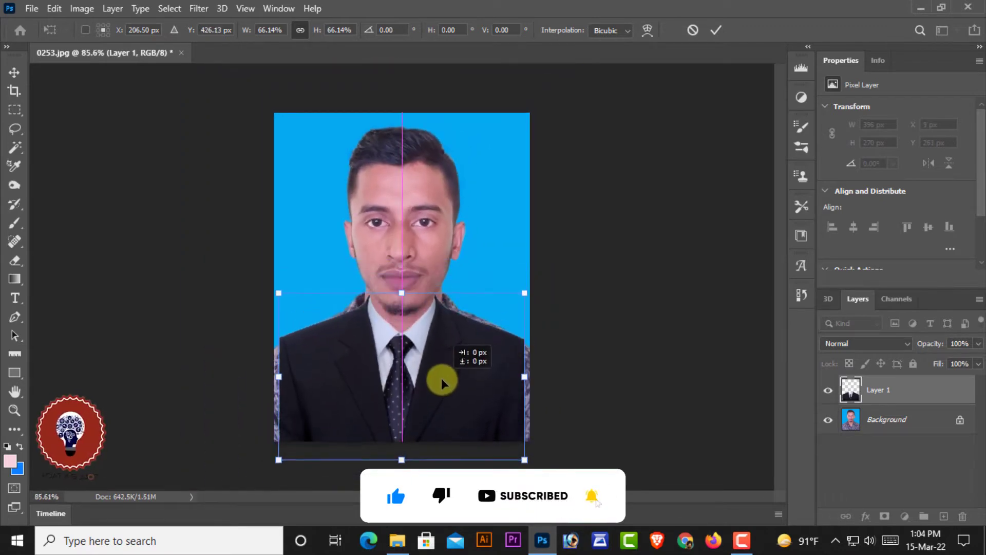
pyautogui.moveTo(278, 376); pyautogui.dragTo(268, 377)
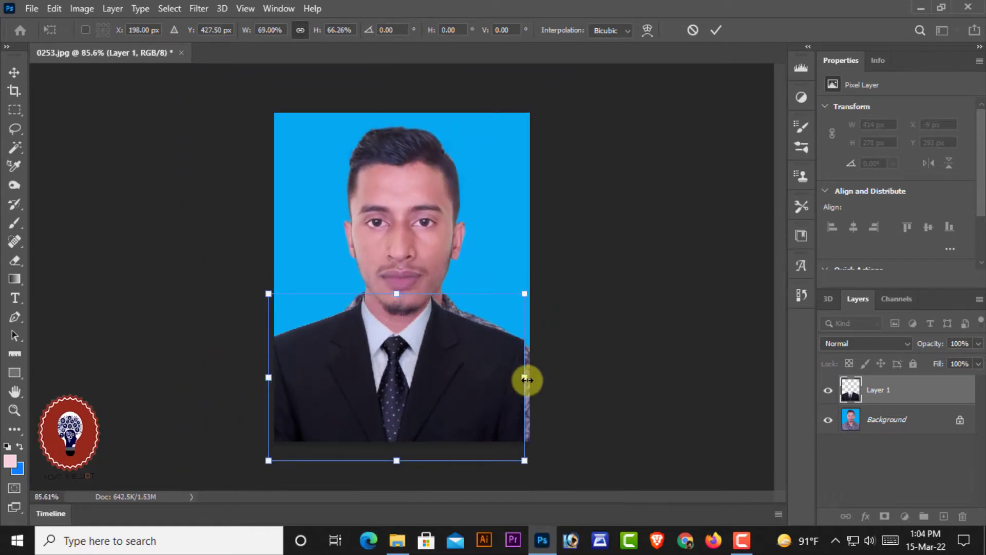
pyautogui.moveTo(525, 380); pyautogui.dragTo(532, 380)
pyautogui.moveTo(386, 362); pyautogui.dragTo(392, 366)
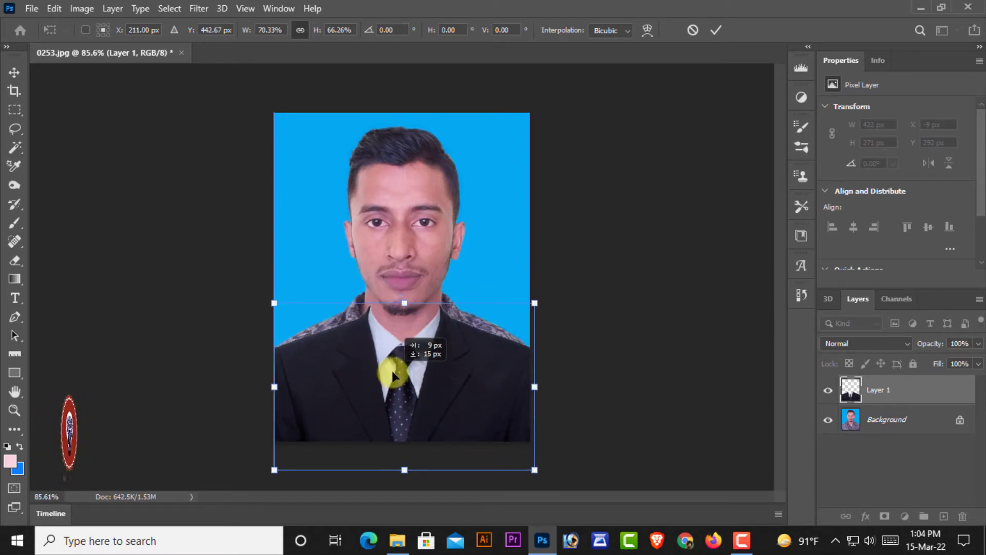
pyautogui.moveTo(391, 367); pyautogui.dragTo(393, 369)
# Refine the suit to about 78.47% × 71.15%, centred with the collar under the chin.
pyautogui.moveTo(280, 385); pyautogui.dragTo(271, 385)
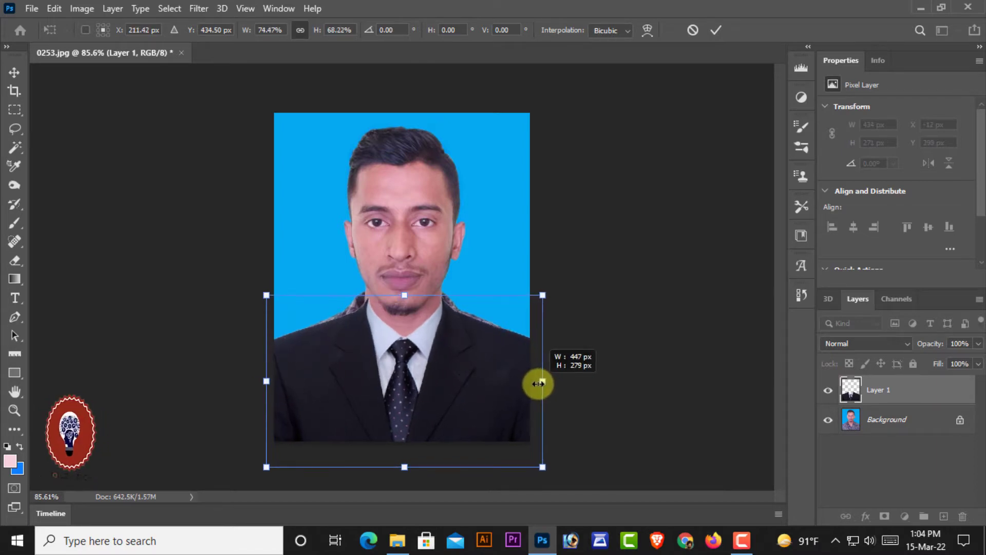
pyautogui.moveTo(530, 382)
pyautogui.mouseDown()
pyautogui.moveTo(539, 384)
pyautogui.moveTo(476, 387)
pyautogui.mouseUp()
pyautogui.moveTo(545, 385); pyautogui.dragTo(549, 385)
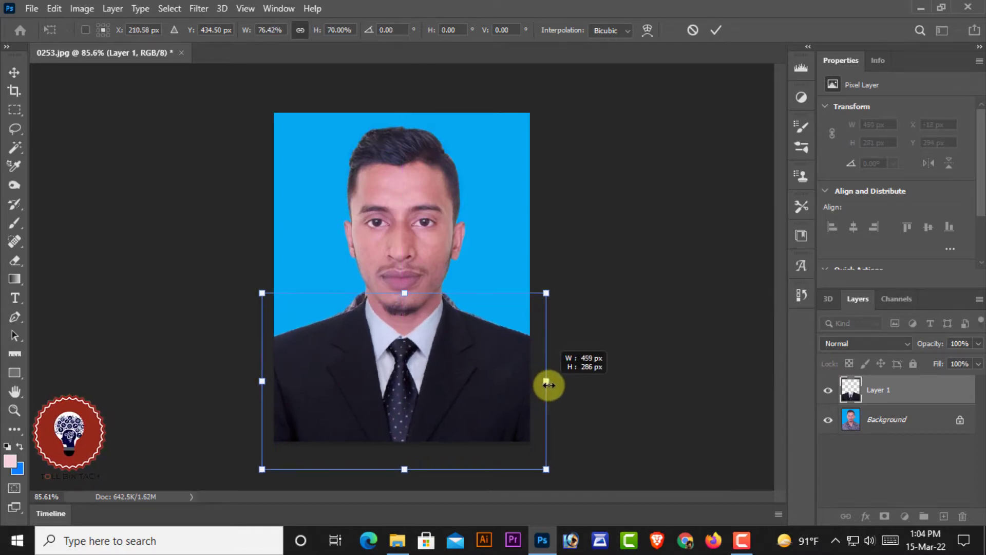
pyautogui.moveTo(459, 378); pyautogui.dragTo(457, 382)
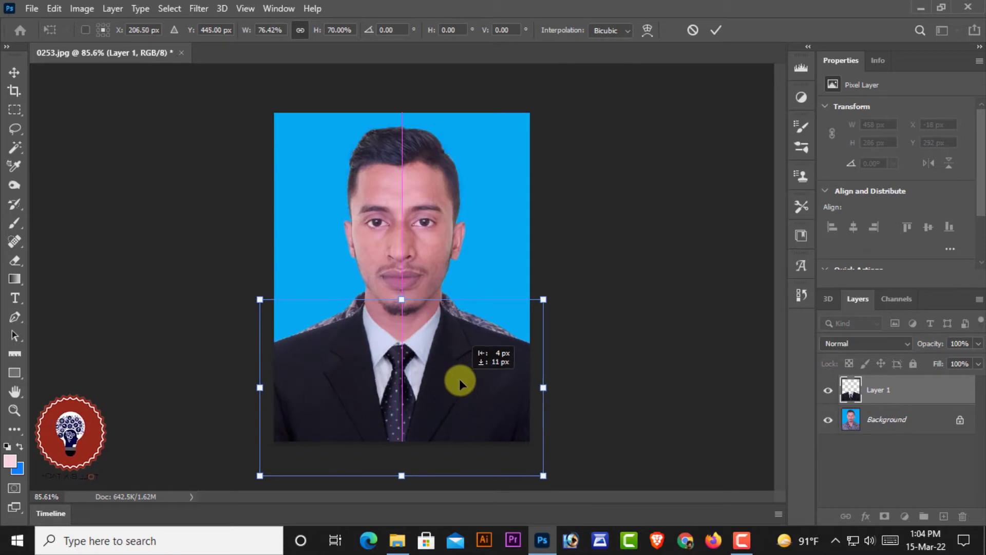
pyautogui.scroll(3, 573, 348)
pyautogui.moveTo(399, 371); pyautogui.dragTo(600, 389)
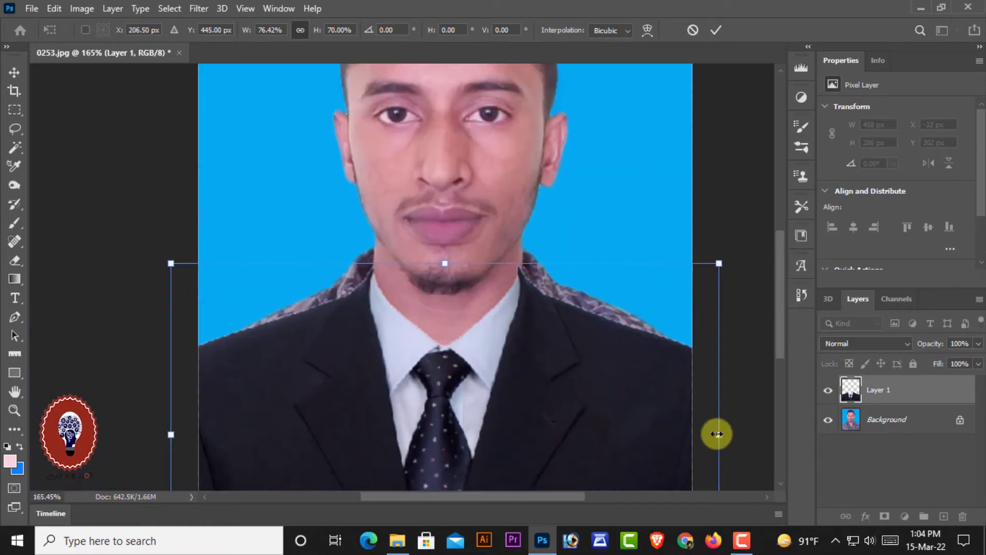
pyautogui.moveTo(717, 434); pyautogui.dragTo(611, 417)
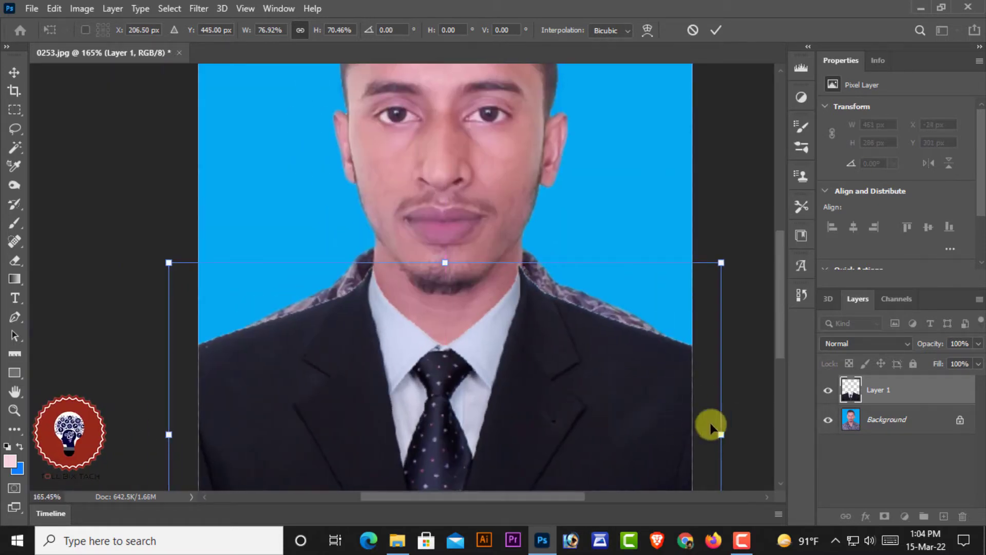
pyautogui.moveTo(722, 437); pyautogui.dragTo(729, 434)
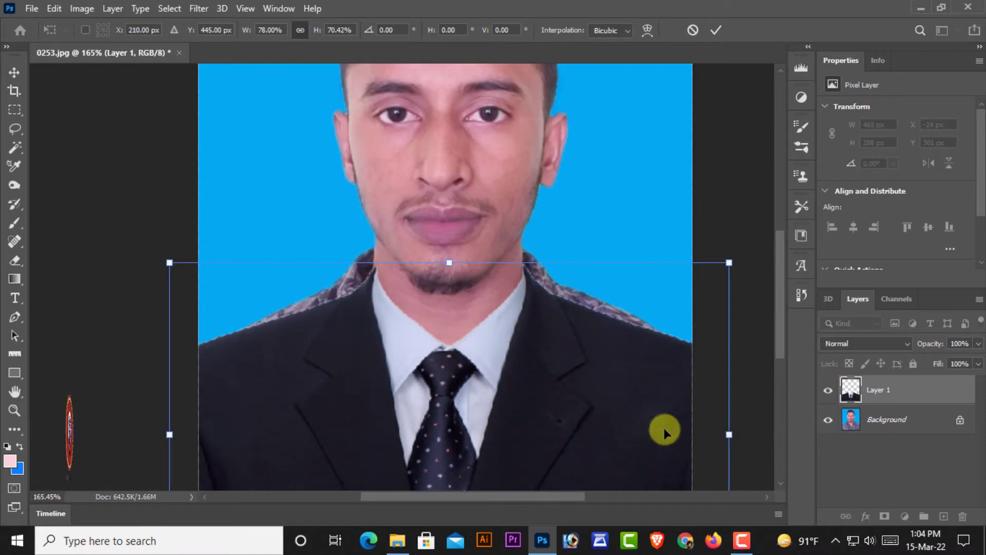
pyautogui.moveTo(663, 425); pyautogui.dragTo(656, 431)
pyautogui.moveTo(725, 434); pyautogui.dragTo(731, 435)
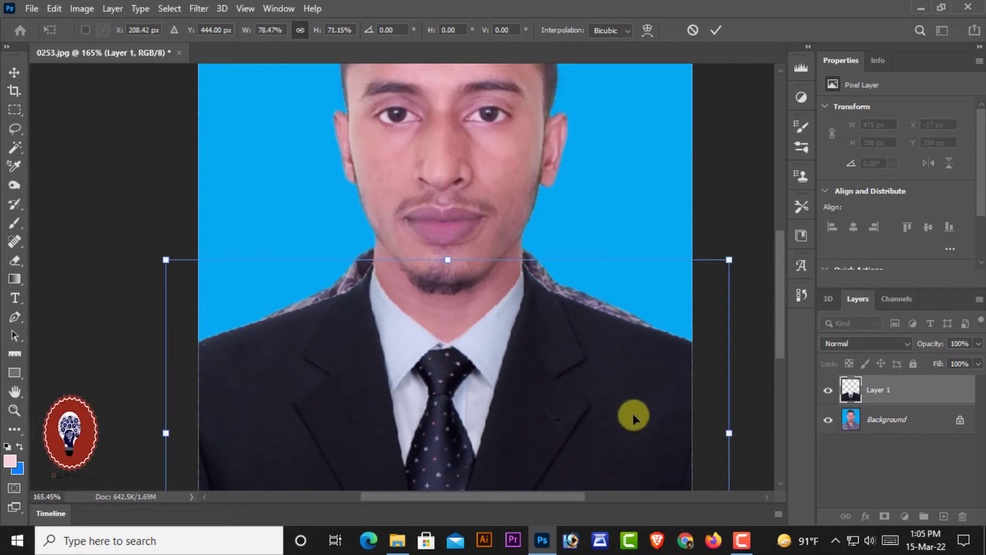
# Commit the suit transform and test nudging Layer 1 up and back down.
pyautogui.press('Return')
pyautogui.scroll(1, 609, 404)
pyautogui.scroll(-5, 609, 403)
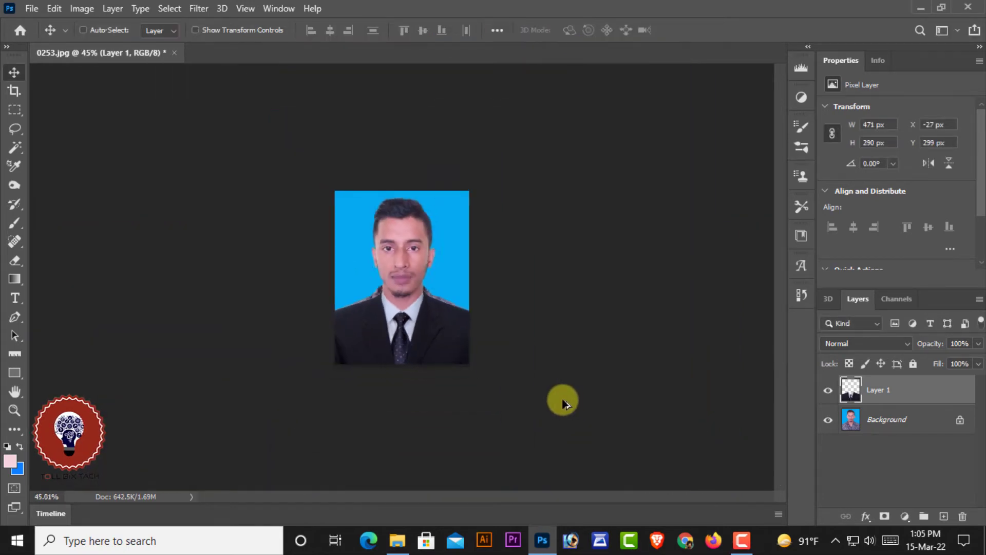
pyautogui.scroll(4, 562, 398)
pyautogui.scroll(1, 555, 397)
pyautogui.scroll(-2, 524, 388)
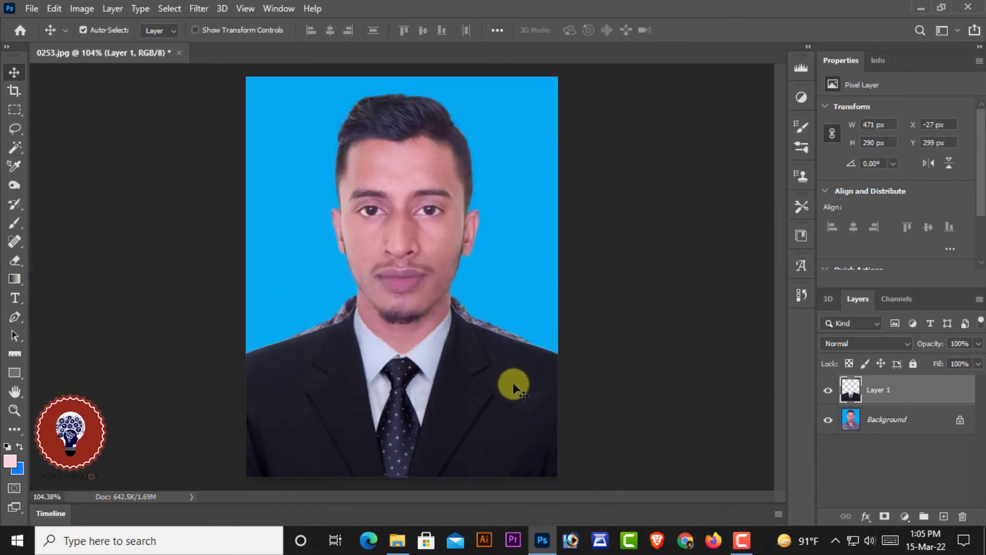
pyautogui.press('Up')
pyautogui.press('Up')
pyautogui.press('Up')
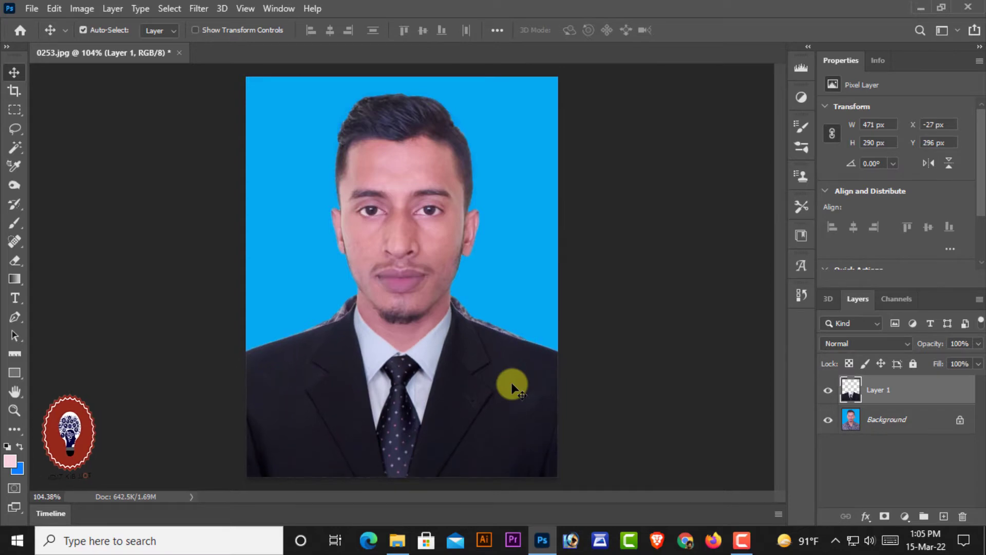
pyautogui.press('Down')
pyautogui.press('Down')
pyautogui.press('Down')
pyautogui.scroll(2, 510, 382)
pyautogui.scroll(3, 511, 382)
pyautogui.scroll(2, 546, 395)
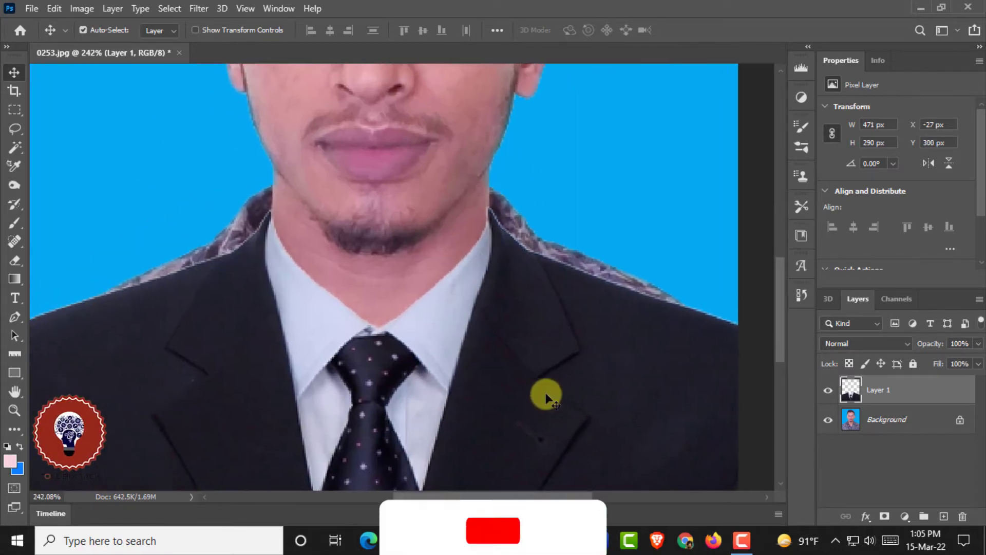
pyautogui.scroll(-1, 546, 396)
pyautogui.scroll(-1, 529, 387)
# Stretch the suit slightly wider to 474 × 290 px and nudge it 1 px right.
pyautogui.hotkey('ctrl', 't')
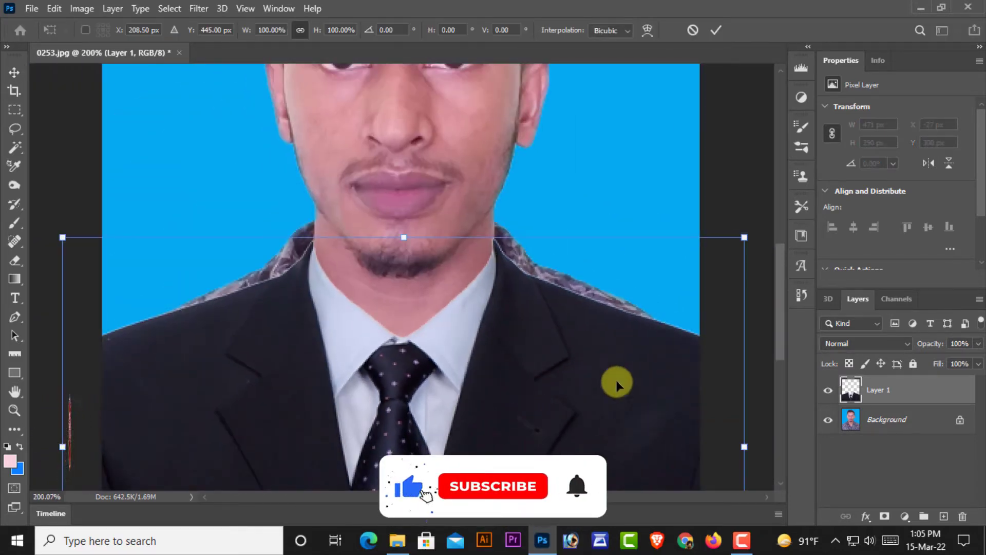
pyautogui.moveTo(746, 446); pyautogui.dragTo(750, 447)
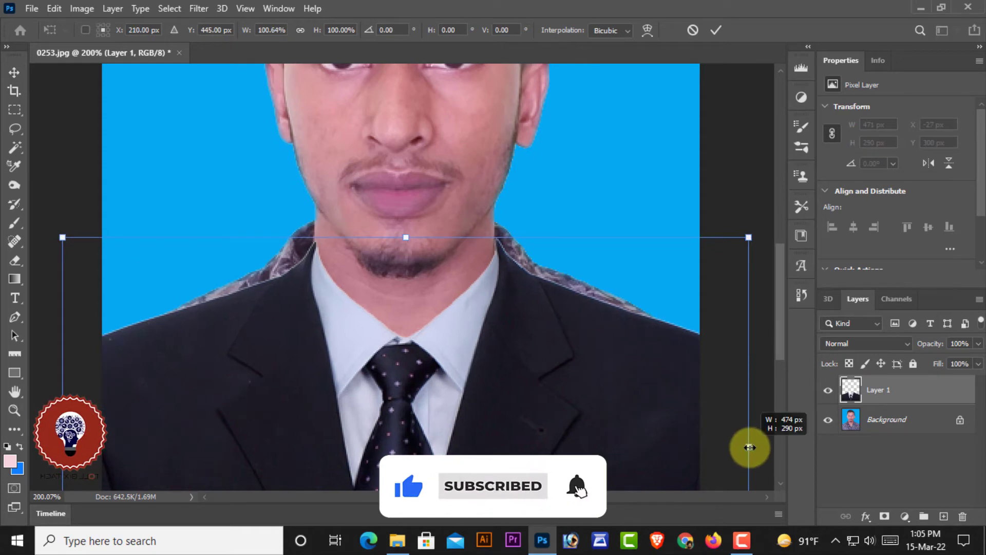
pyautogui.press('Return')
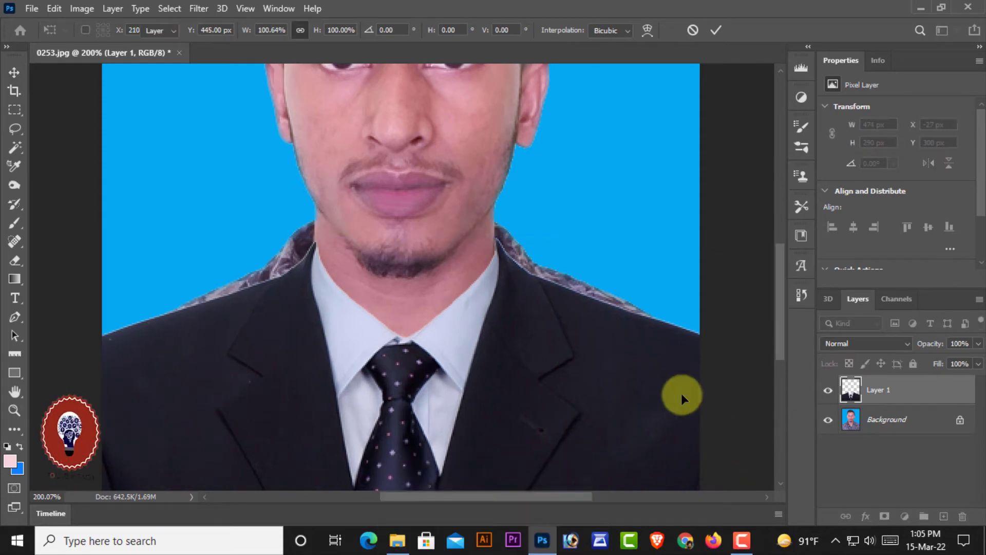
pyautogui.press('Right')
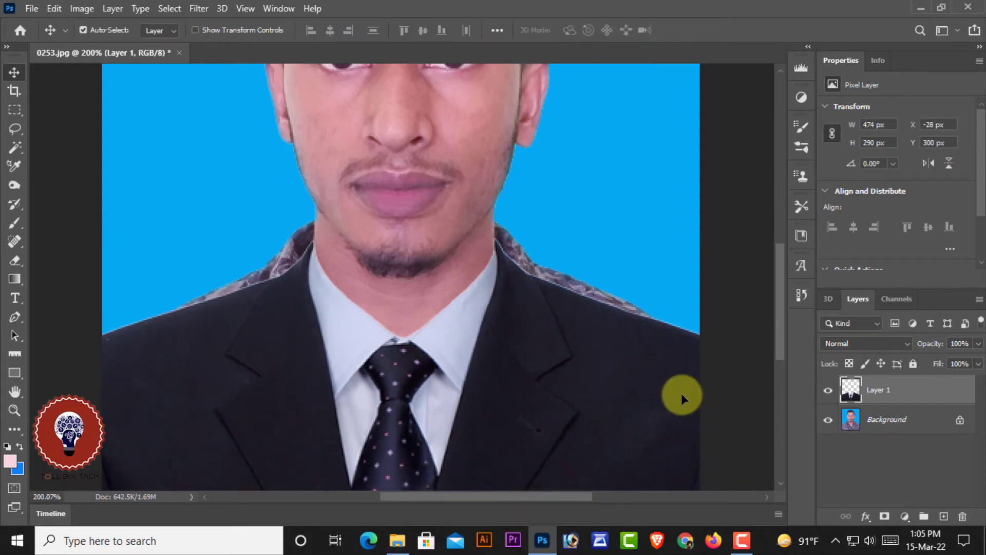
# Choose the Clone Stamp Tool and make the Background layer the active layer.
pyautogui.scroll(2, 549, 365)
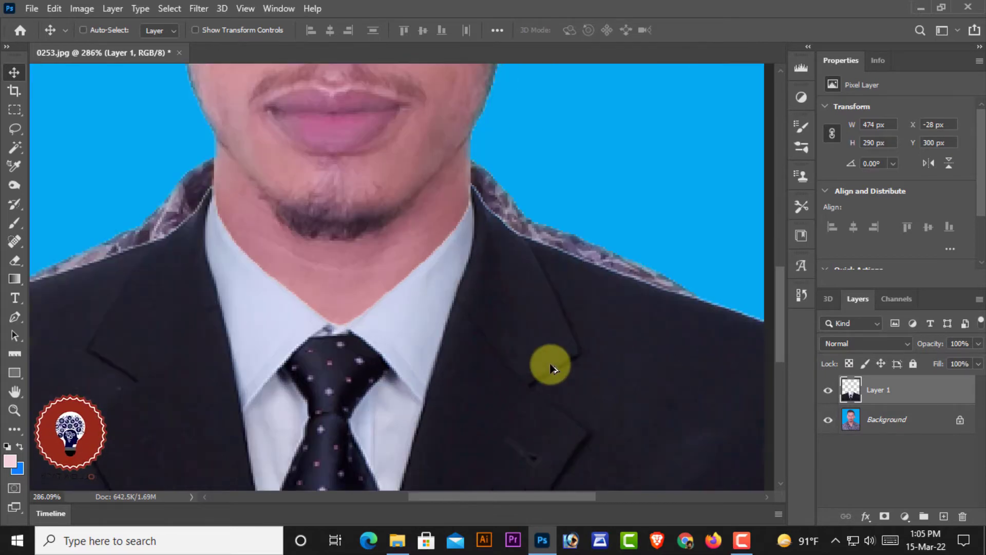
pyautogui.scroll(-12, 549, 364)
pyautogui.scroll(5, 547, 364)
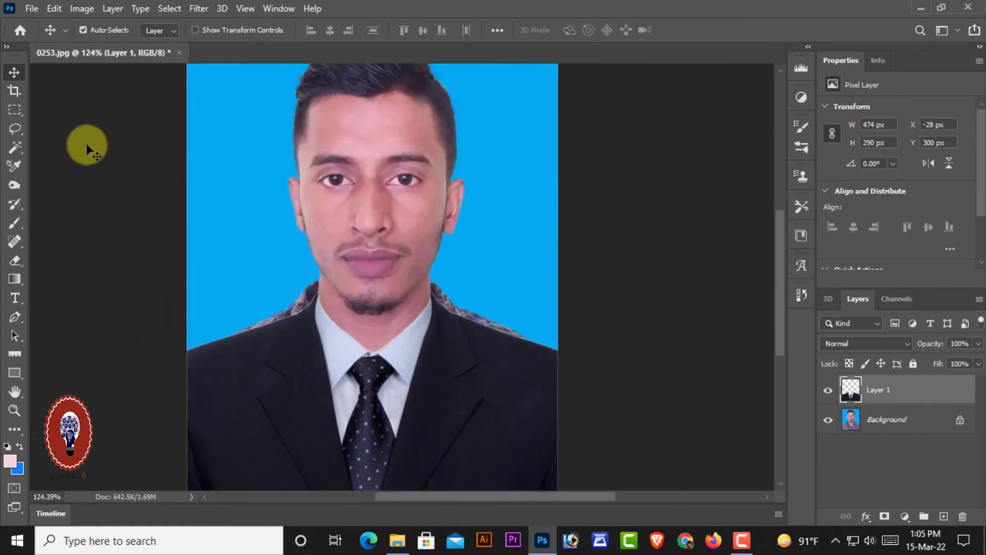
pyautogui.rightClick(14, 241)
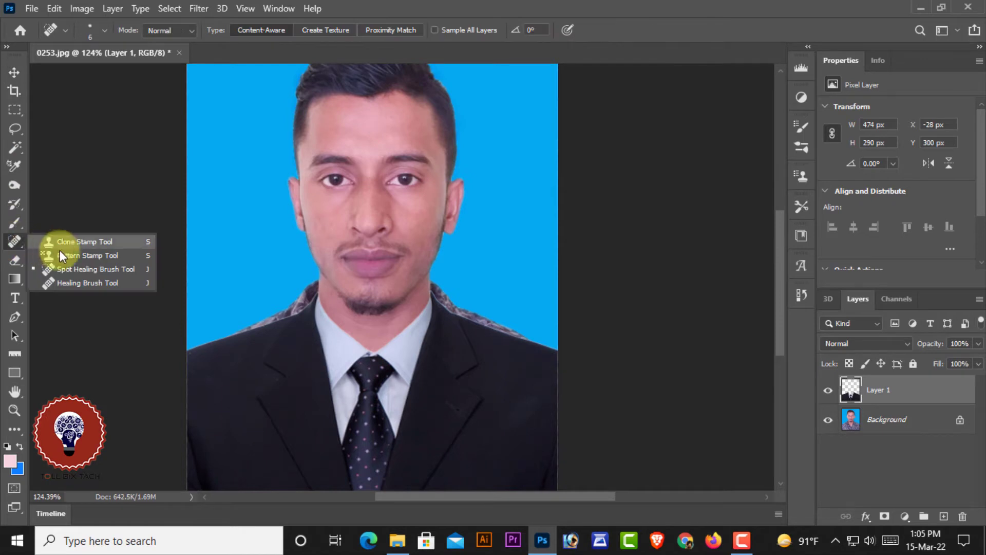
pyautogui.click(78, 243)
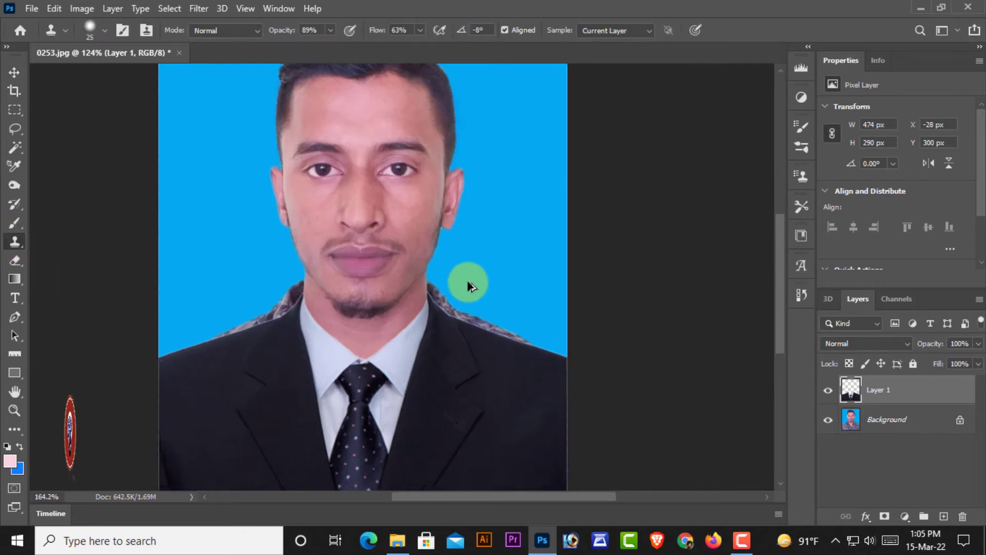
pyautogui.scroll(2, 458, 273)
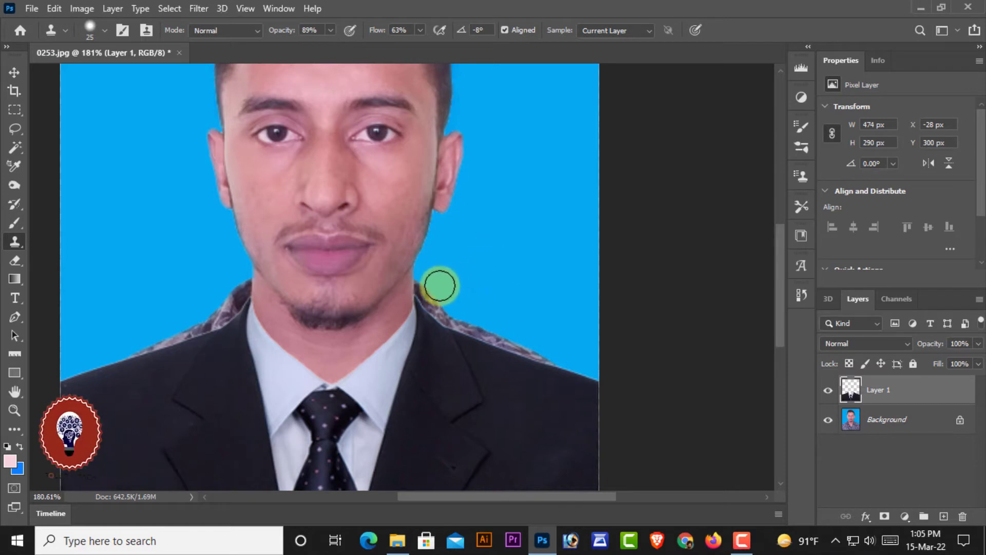
pyautogui.click(893, 422)
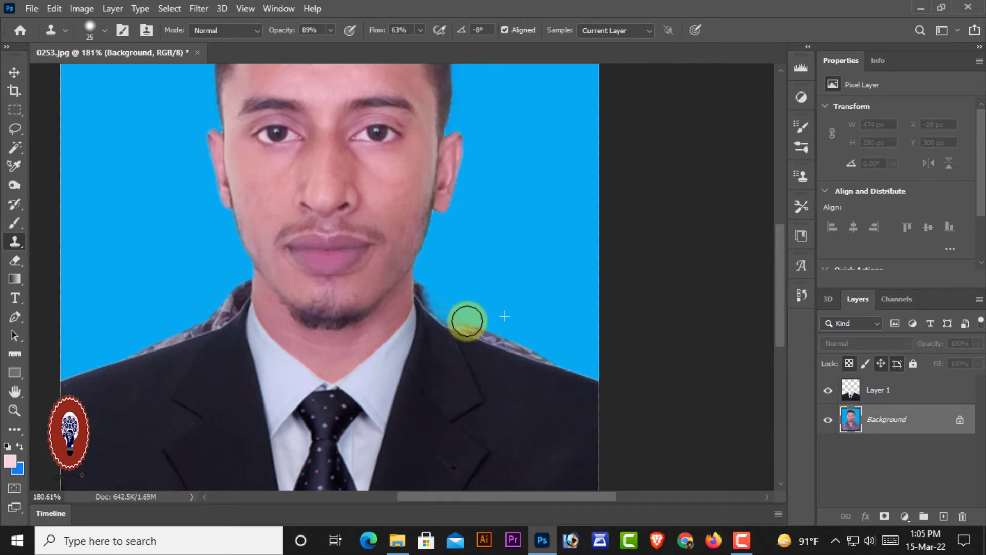
# Clone sampled blue background over the collar fringe on the right shoulder and neck, with a smaller brush.
pyautogui.moveTo(505, 300)
pyautogui.mouseDown()
pyautogui.moveTo(541, 322)
pyautogui.moveTo(472, 323)
pyautogui.mouseUp()
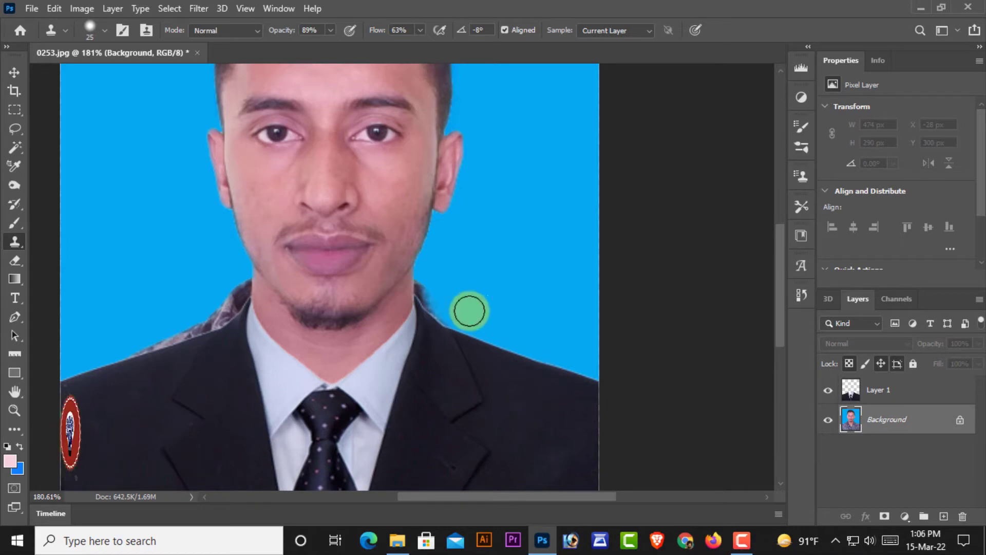
pyautogui.scroll(3, 453, 302)
pyautogui.scroll(3, 462, 297)
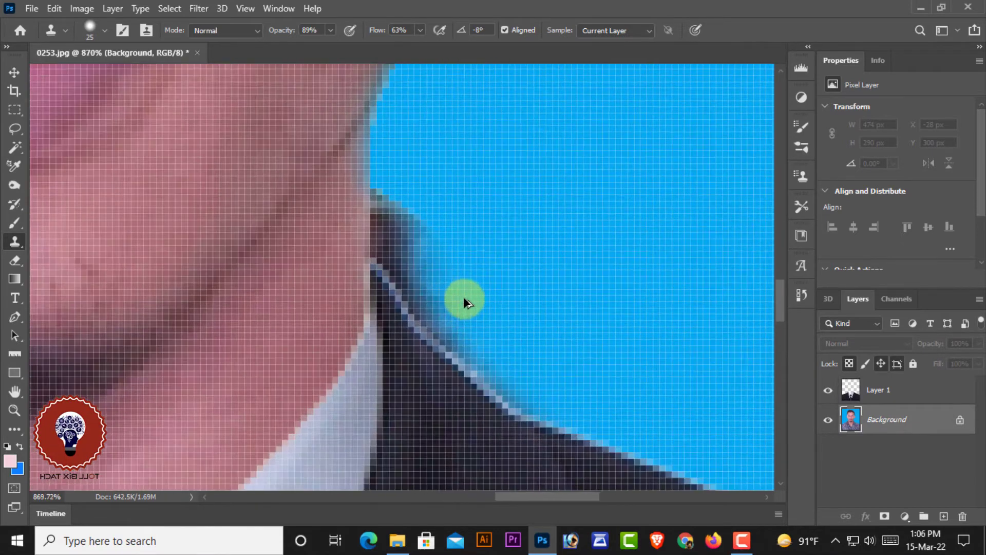
pyautogui.press('[')
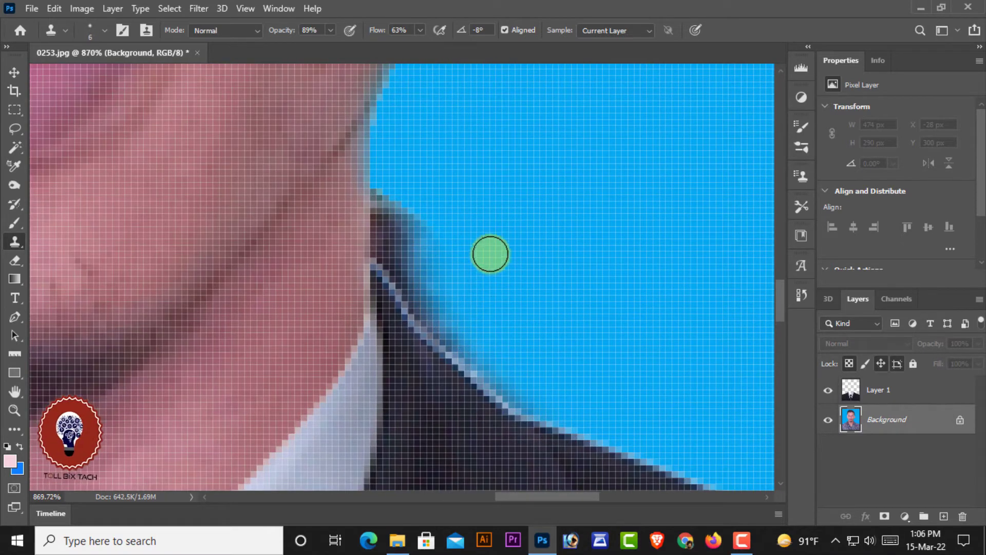
pyautogui.keyDown('alt'); pyautogui.click(506, 222); pyautogui.keyUp('alt')
pyautogui.moveTo(396, 195); pyautogui.dragTo(389, 194)
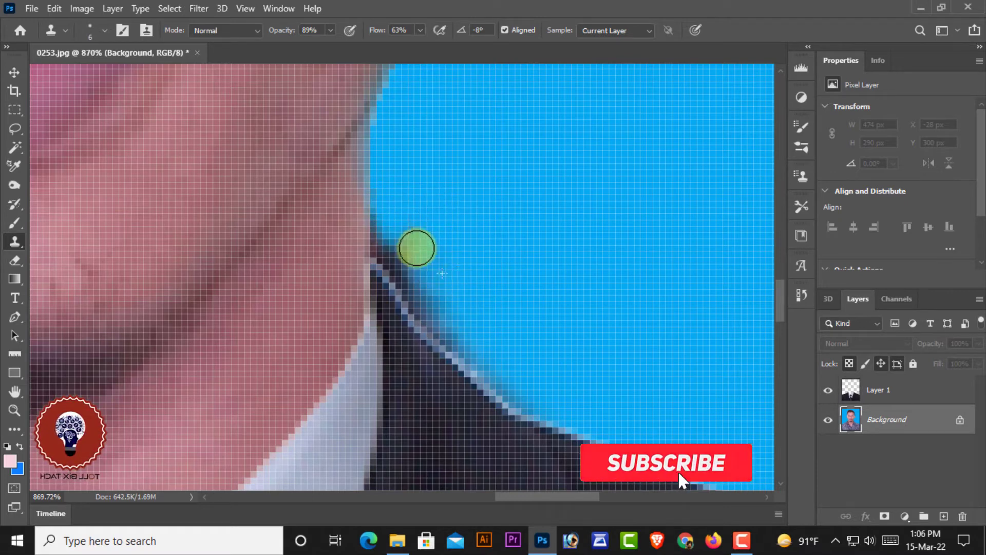
pyautogui.moveTo(382, 195)
pyautogui.mouseDown()
pyautogui.moveTo(388, 250)
pyautogui.moveTo(426, 274)
pyautogui.mouseUp()
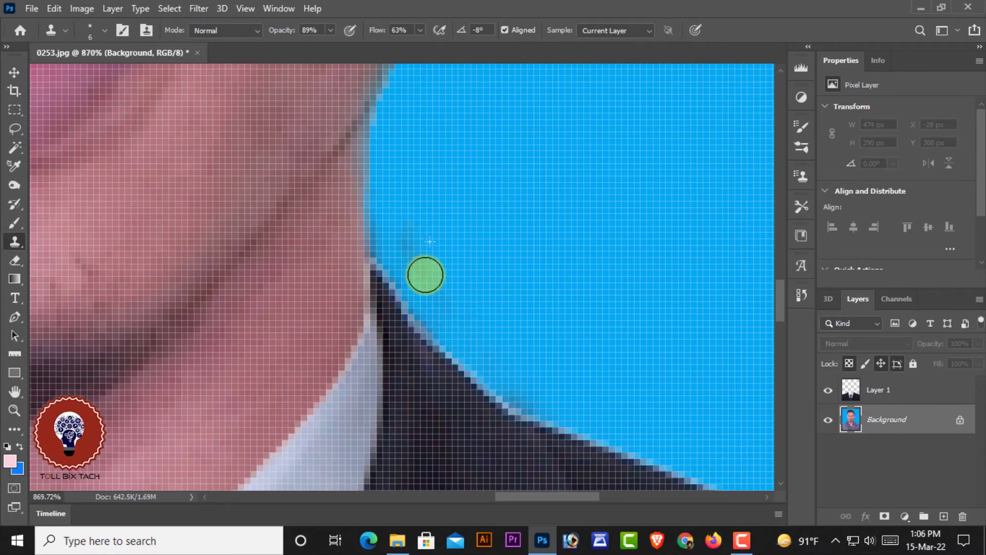
pyautogui.moveTo(383, 225); pyautogui.dragTo(430, 247)
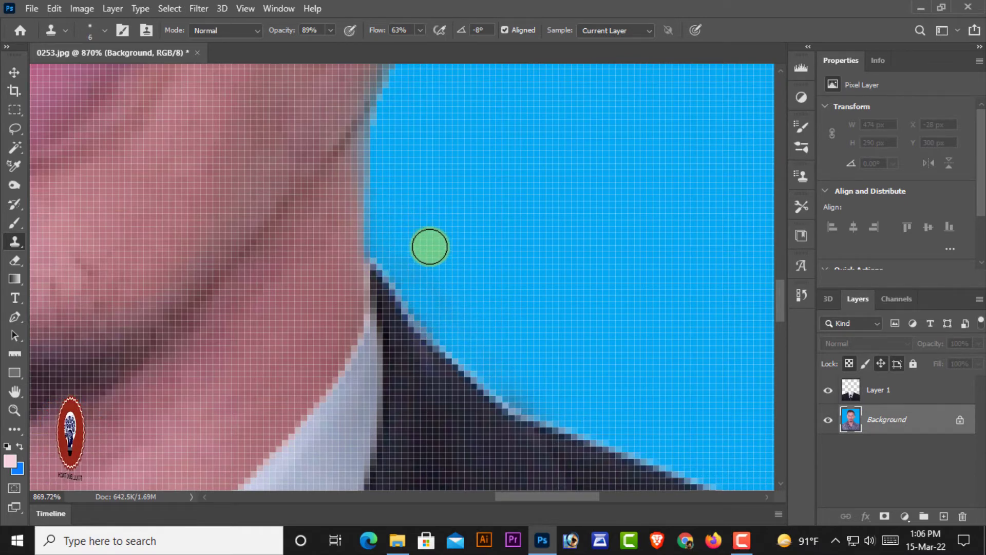
pyautogui.moveTo(461, 304)
pyautogui.mouseDown()
pyautogui.moveTo(496, 376)
pyautogui.moveTo(381, 263)
pyautogui.moveTo(589, 302)
pyautogui.mouseUp()
# Clone blue over the pinkish and greyish fringe along the left collar edge.
pyautogui.moveTo(370, 315); pyautogui.dragTo(317, 371)
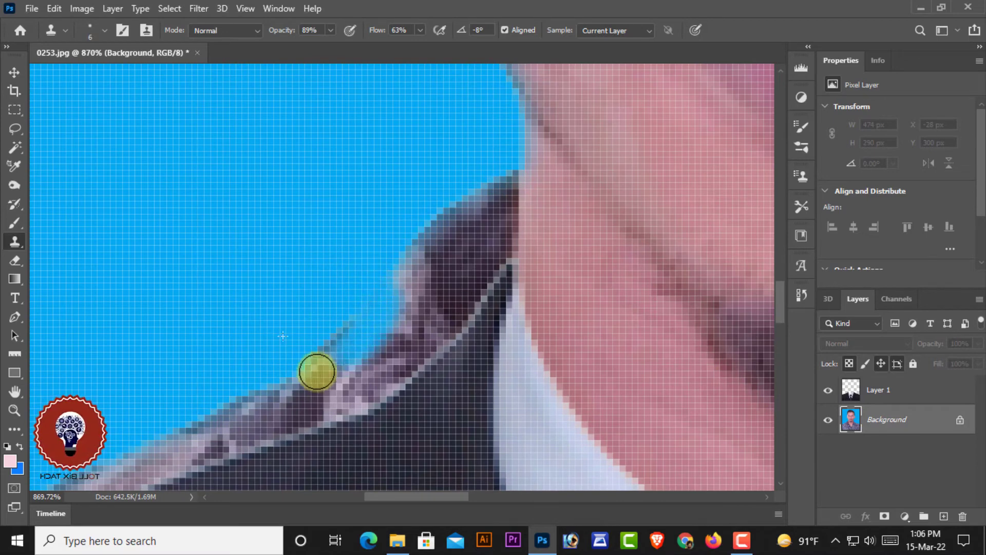
pyautogui.moveTo(319, 304); pyautogui.dragTo(356, 188)
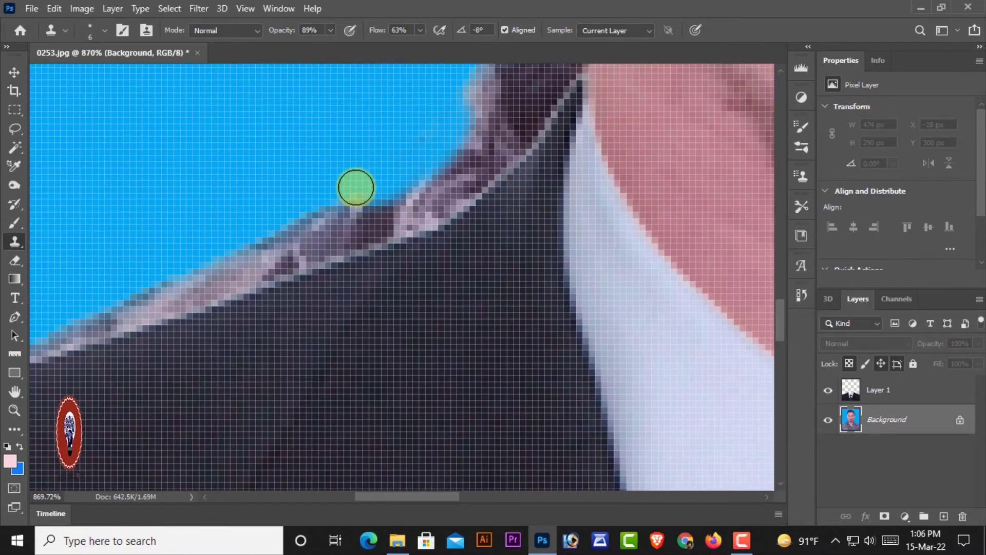
pyautogui.moveTo(236, 297)
pyautogui.mouseDown()
pyautogui.moveTo(313, 198)
pyautogui.moveTo(239, 262)
pyautogui.mouseUp()
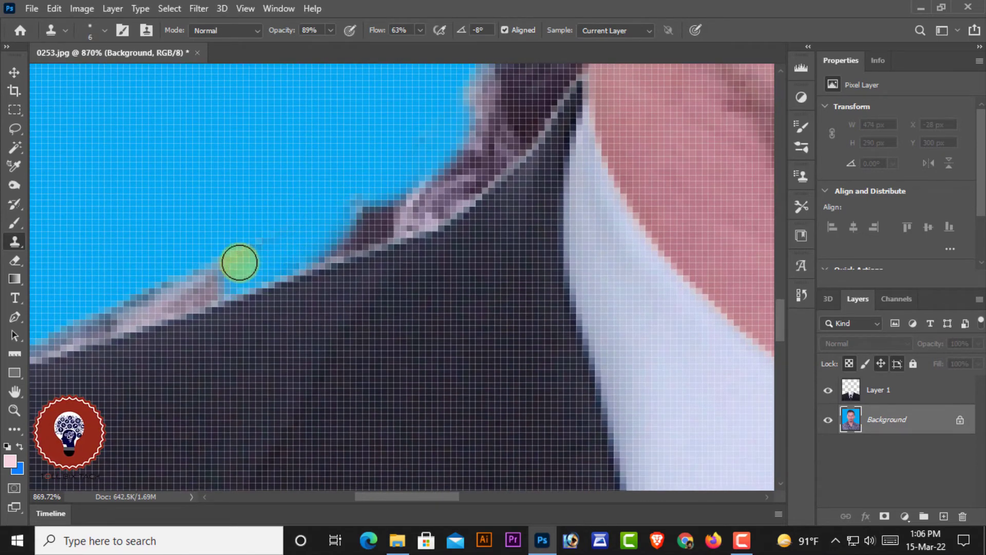
pyautogui.moveTo(141, 315); pyautogui.dragTo(213, 280)
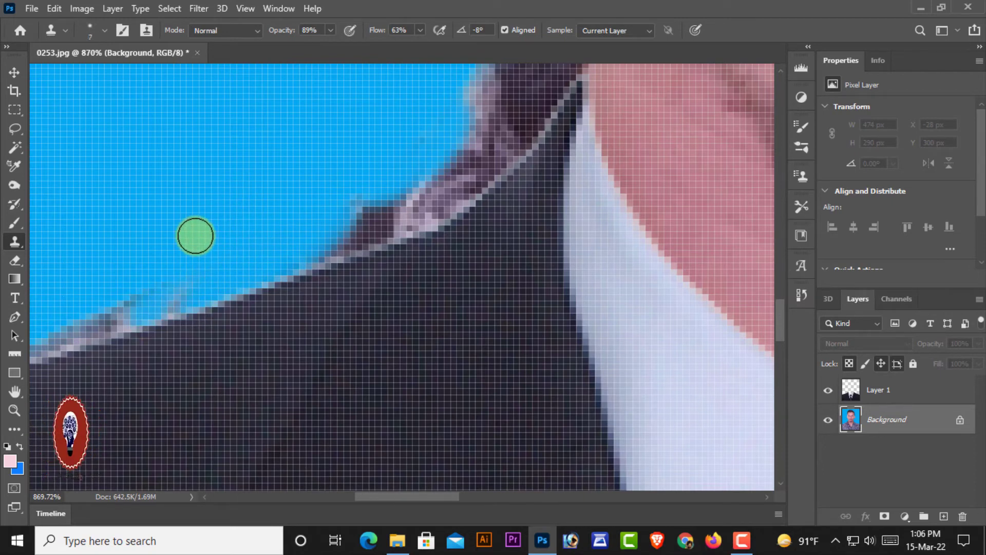
pyautogui.moveTo(165, 324); pyautogui.dragTo(180, 258)
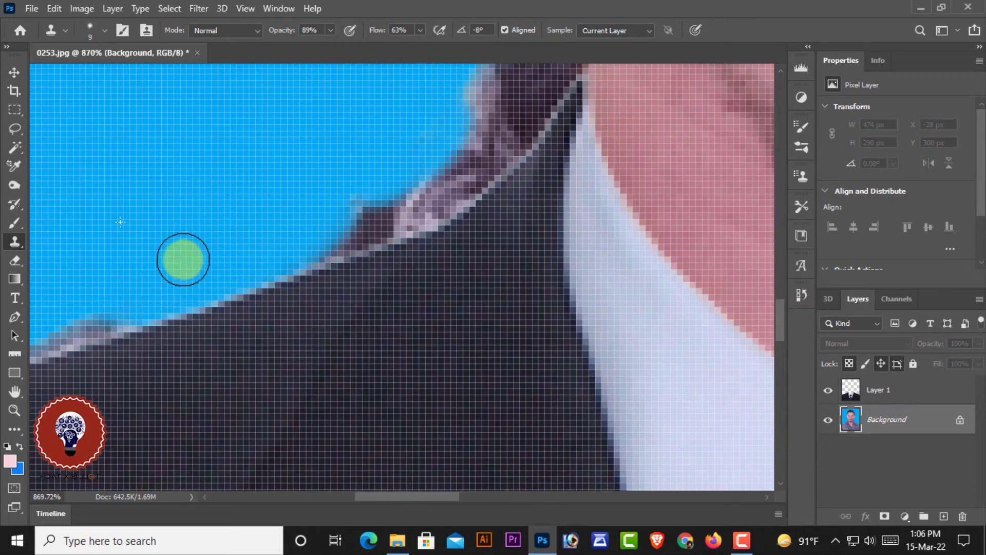
# Continue cloning blue over the grey fringe above the collar and beside the neck.
pyautogui.moveTo(191, 208)
pyautogui.mouseDown()
pyautogui.moveTo(388, 185)
pyautogui.moveTo(209, 185)
pyautogui.mouseUp()
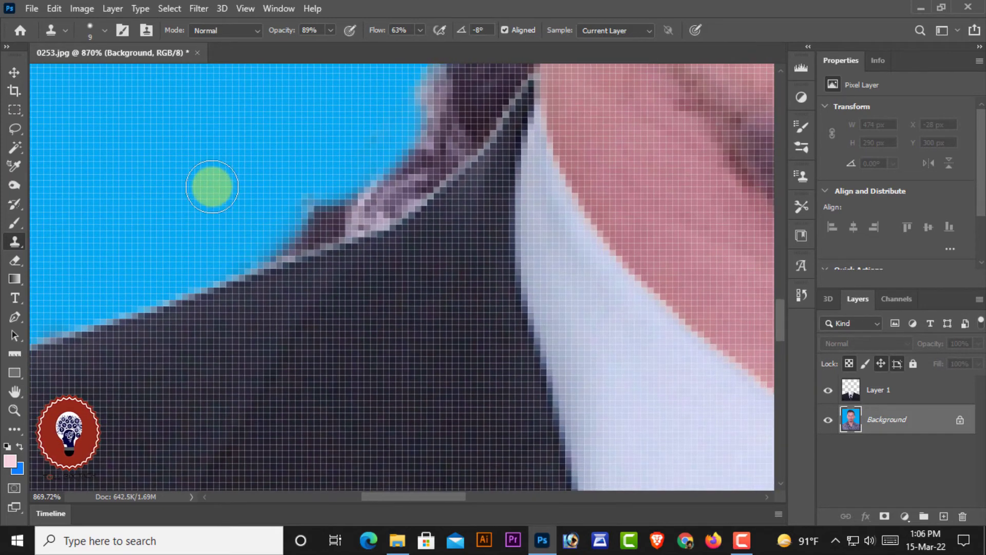
pyautogui.moveTo(220, 250)
pyautogui.mouseDown()
pyautogui.moveTo(271, 249)
pyautogui.moveTo(247, 220)
pyautogui.moveTo(341, 191)
pyautogui.moveTo(344, 230)
pyautogui.mouseUp()
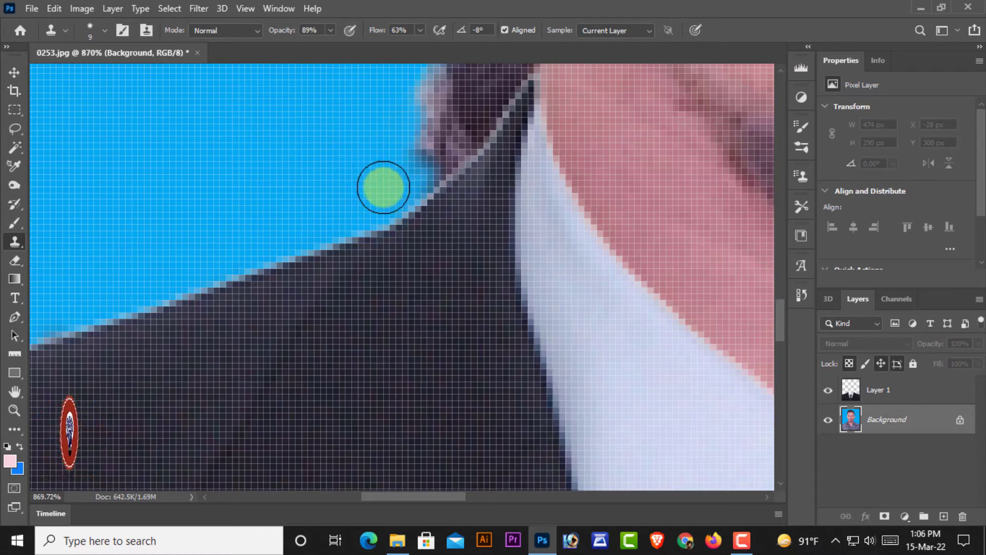
pyautogui.moveTo(383, 185)
pyautogui.mouseDown()
pyautogui.moveTo(291, 290)
pyautogui.moveTo(357, 231)
pyautogui.moveTo(379, 190)
pyautogui.moveTo(333, 200)
pyautogui.moveTo(330, 225)
pyautogui.mouseUp()
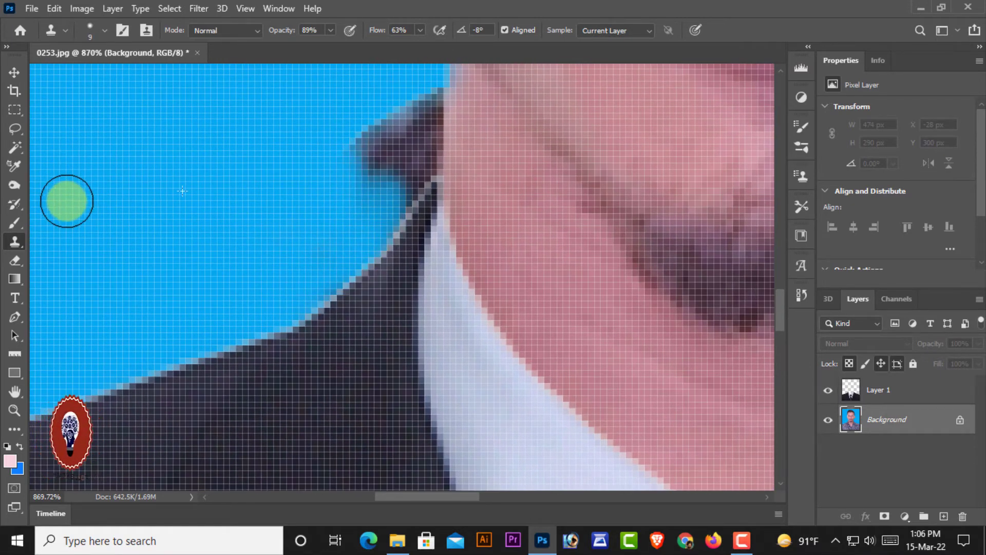
pyautogui.moveTo(260, 170); pyautogui.dragTo(149, 166)
pyautogui.moveTo(253, 115)
pyautogui.mouseDown()
pyautogui.moveTo(274, 116)
pyautogui.moveTo(288, 152)
pyautogui.mouseUp()
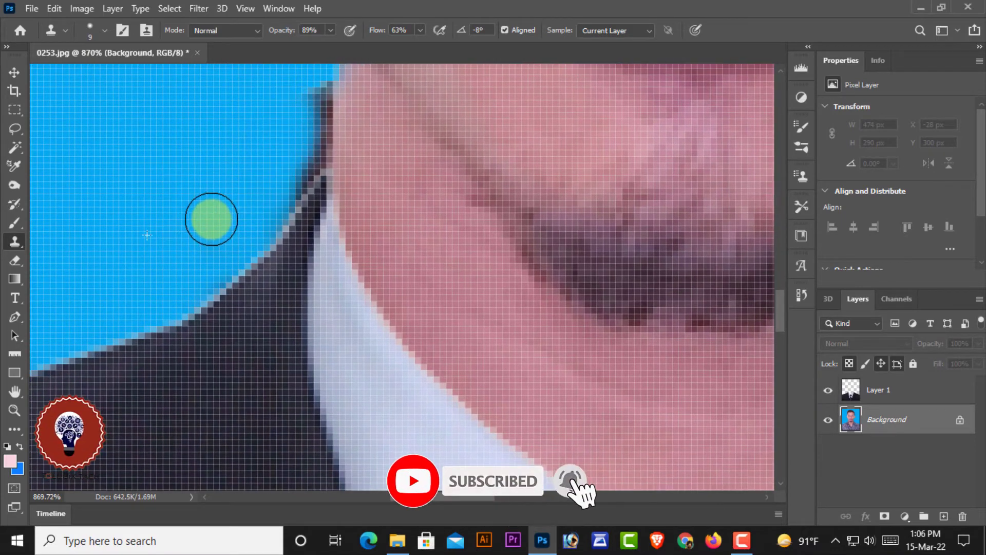
pyautogui.moveTo(211, 218); pyautogui.dragTo(194, 273)
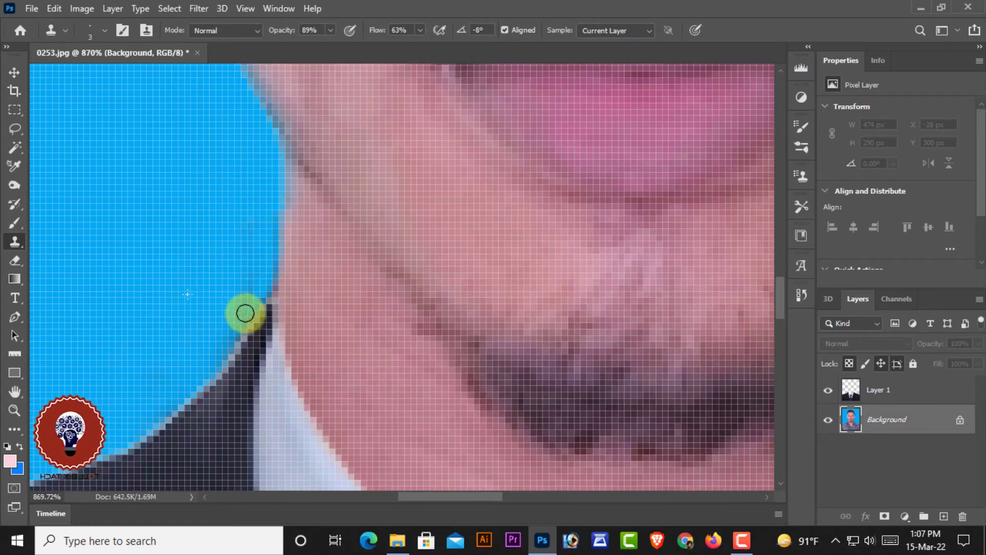
# Clone blue over the last neck-edge fringe, then zoom out to view the whole portrait.
pyautogui.moveTo(245, 313); pyautogui.dragTo(249, 301)
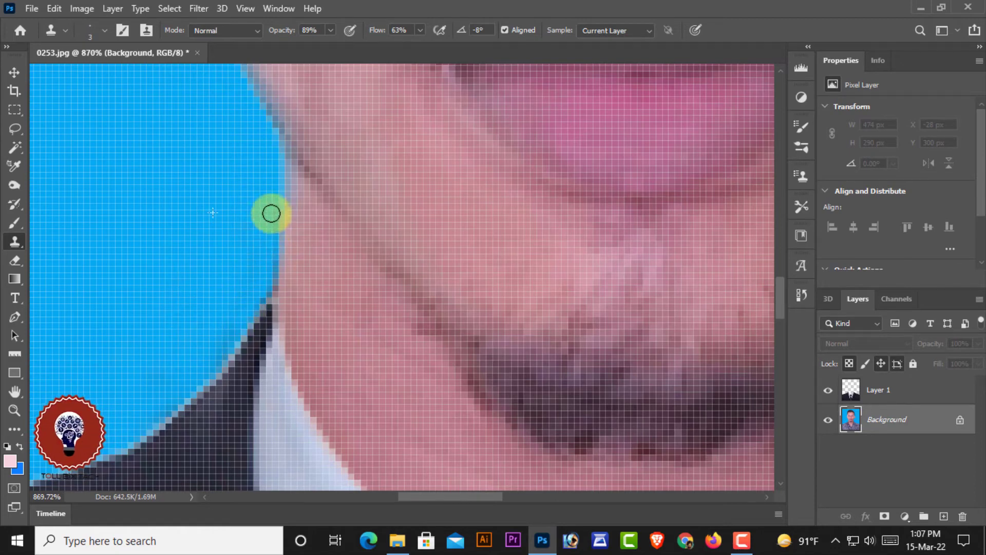
pyautogui.scroll(2, 242, 241)
pyautogui.scroll(2, 252, 257)
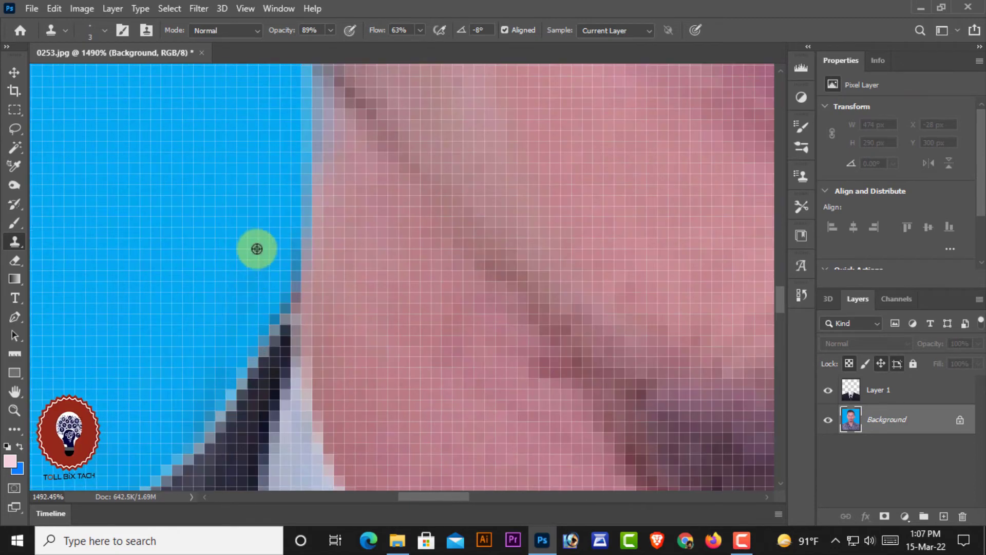
pyautogui.scroll(-1, 249, 319)
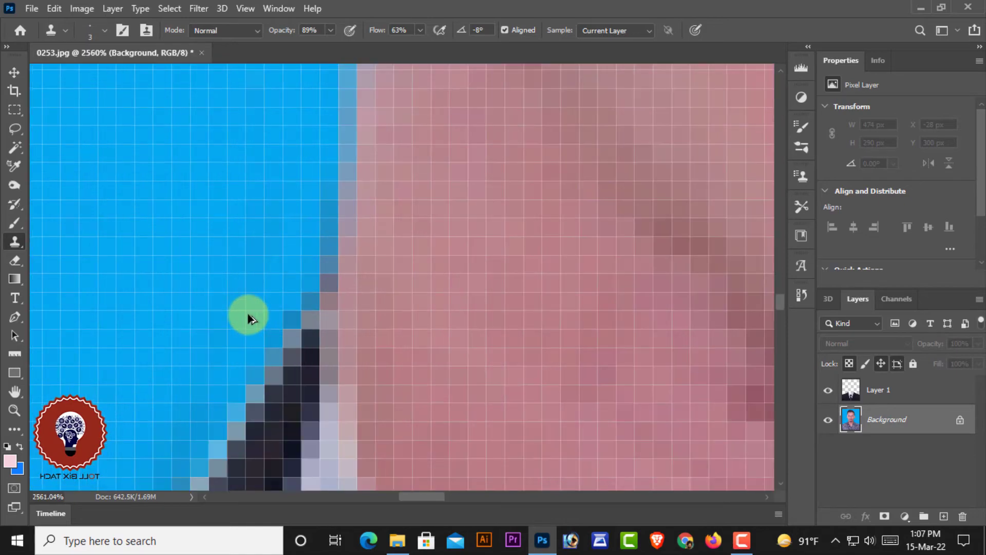
pyautogui.scroll(-2, 249, 316)
pyautogui.scroll(-2, 246, 308)
pyautogui.scroll(-4, 245, 307)
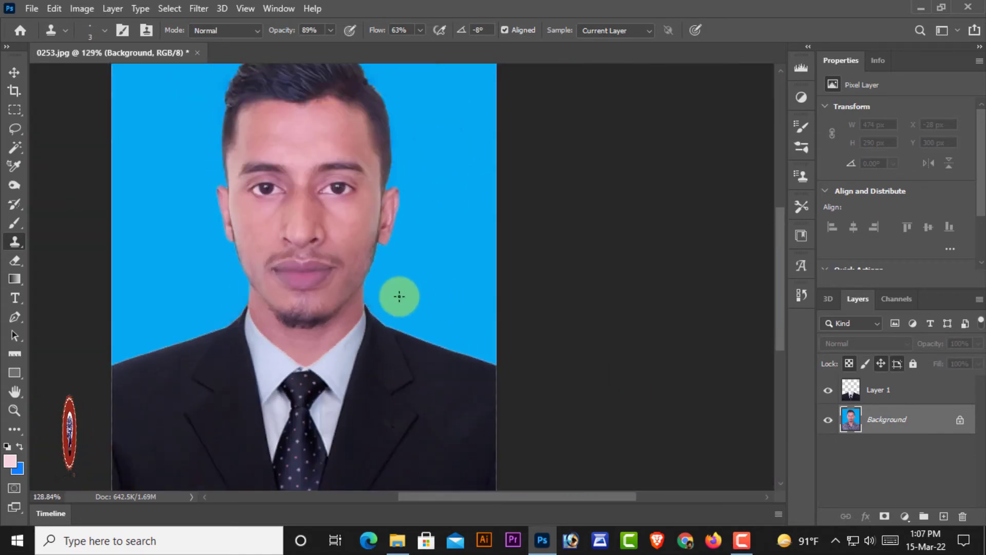
pyautogui.scroll(-1, 355, 315)
pyautogui.scroll(-2, 360, 314)
pyautogui.scroll(3, 360, 313)
pyautogui.scroll(-1, 354, 308)
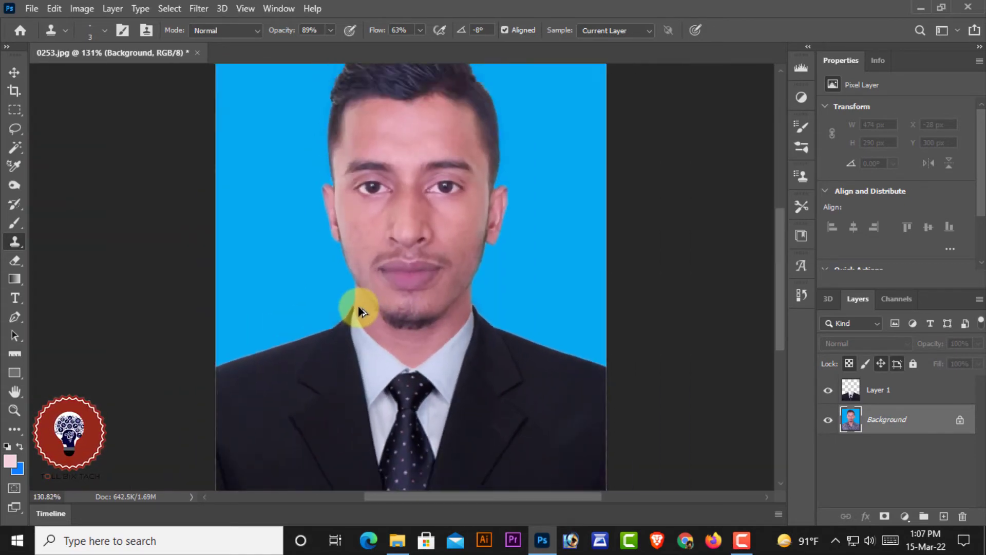
pyautogui.scroll(-2, 391, 321)
pyautogui.scroll(-1, 434, 339)
pyautogui.scroll(2, 437, 342)
pyautogui.scroll(1, 439, 336)
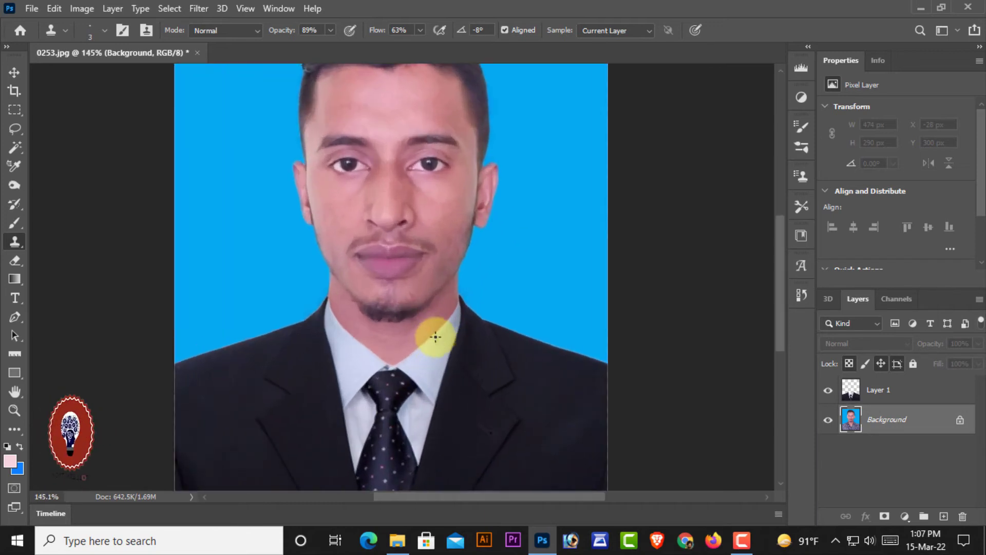
pyautogui.scroll(1, 439, 336)
pyautogui.scroll(1, 437, 340)
pyautogui.scroll(-2, 436, 340)
pyautogui.scroll(1, 436, 340)
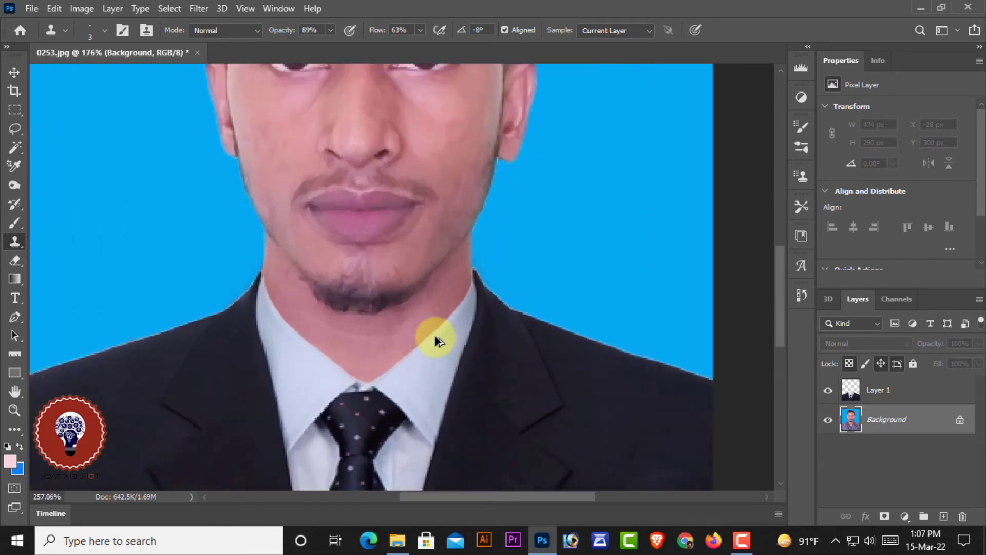
pyautogui.scroll(-2, 436, 341)
pyautogui.scroll(-1, 435, 342)
pyautogui.scroll(1, 434, 341)
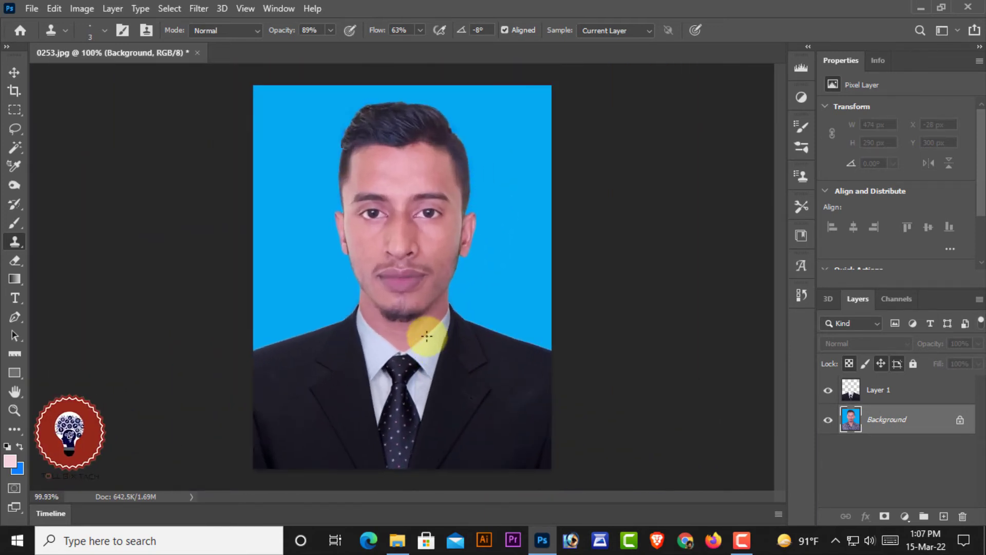
# Select Layer 1 with the Move tool and nudge it until Y reads 298 px.
pyautogui.click(14, 72)
pyautogui.click(468, 396)
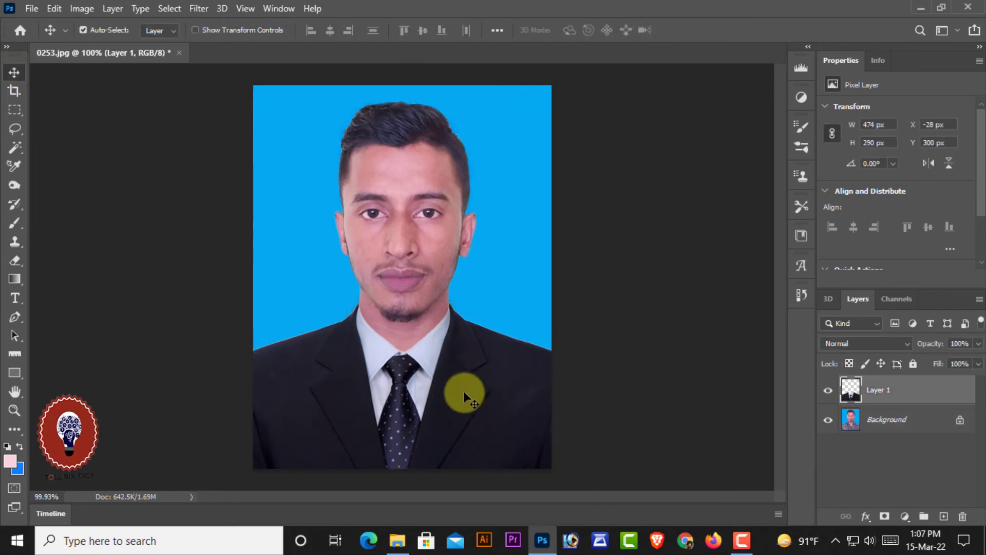
pyautogui.press('Down')
pyautogui.press('Down')
pyautogui.press('Down')
pyautogui.press('Up')
pyautogui.press('Up')
pyautogui.press('Up')
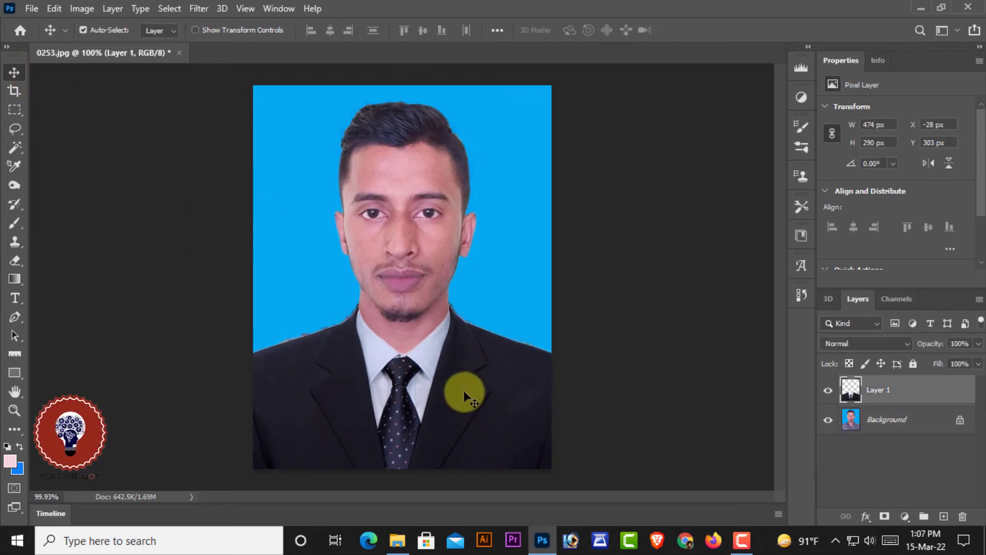
pyautogui.press('Up')
pyautogui.press('Up')
pyautogui.press('Up')
pyautogui.press('Down')
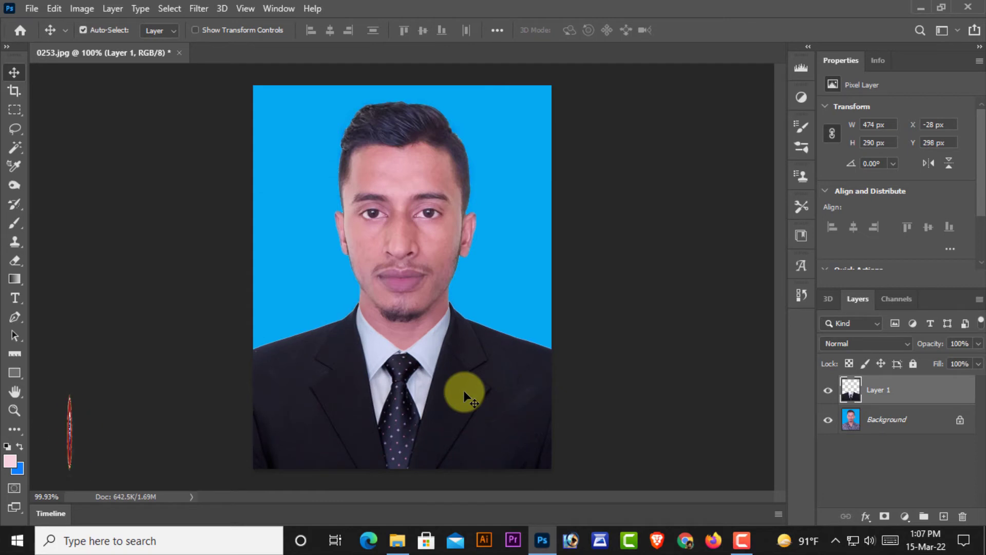
pyautogui.scroll(3, 465, 396)
pyautogui.scroll(3, 465, 395)
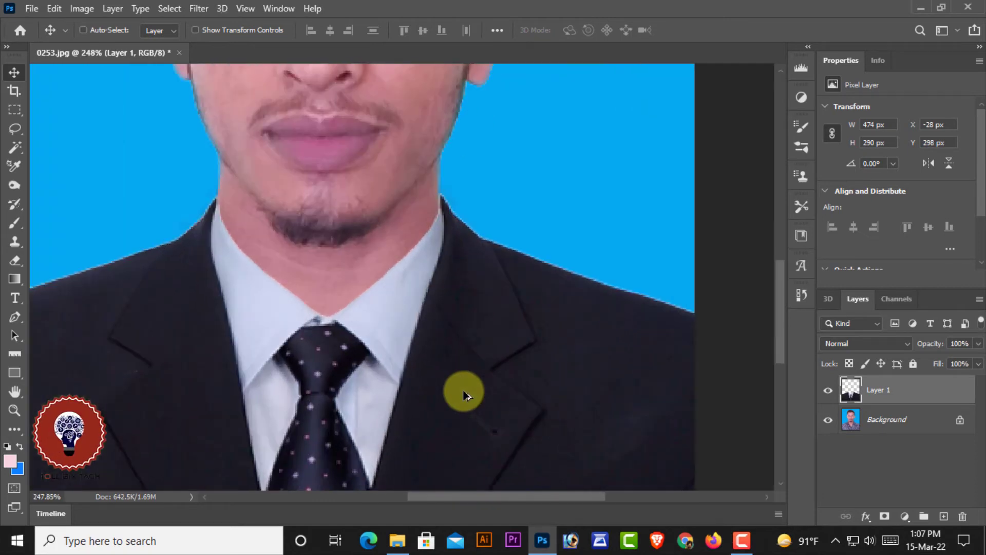
pyautogui.scroll(-1, 465, 395)
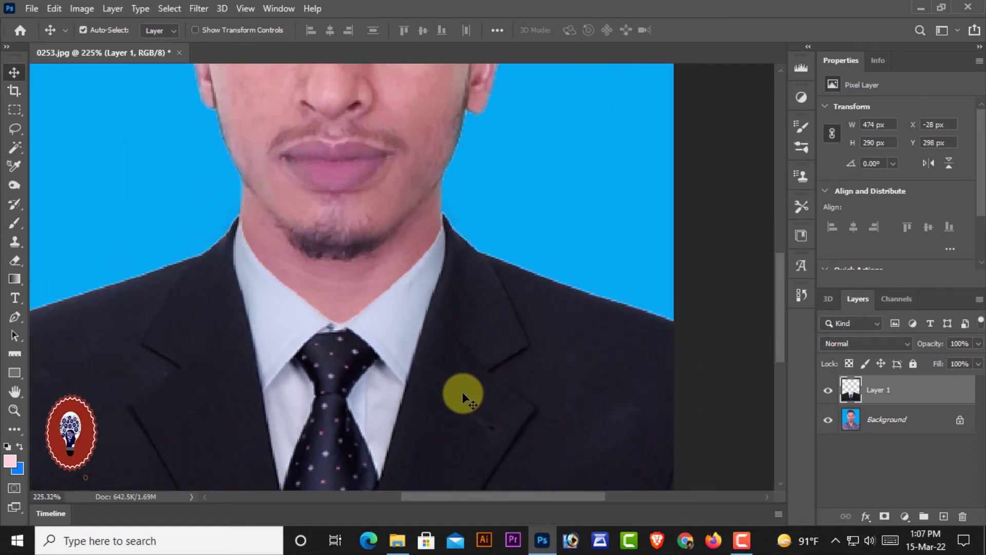
pyautogui.press('Up')
pyautogui.press('Down')
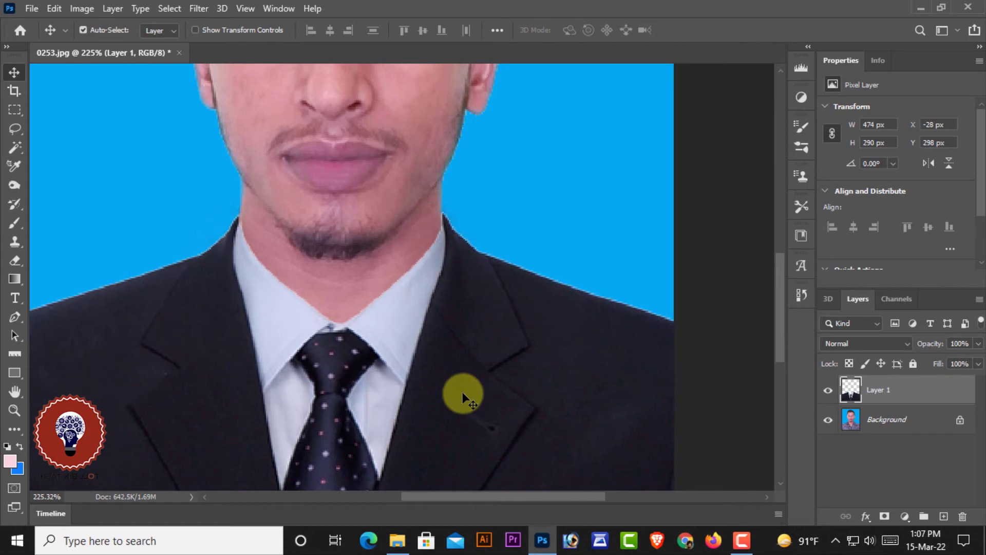
# Zoom in to check the suit edges and toggle Layer 1's visibility to compare.
pyautogui.scroll(2, 467, 394)
pyautogui.scroll(-3, 484, 394)
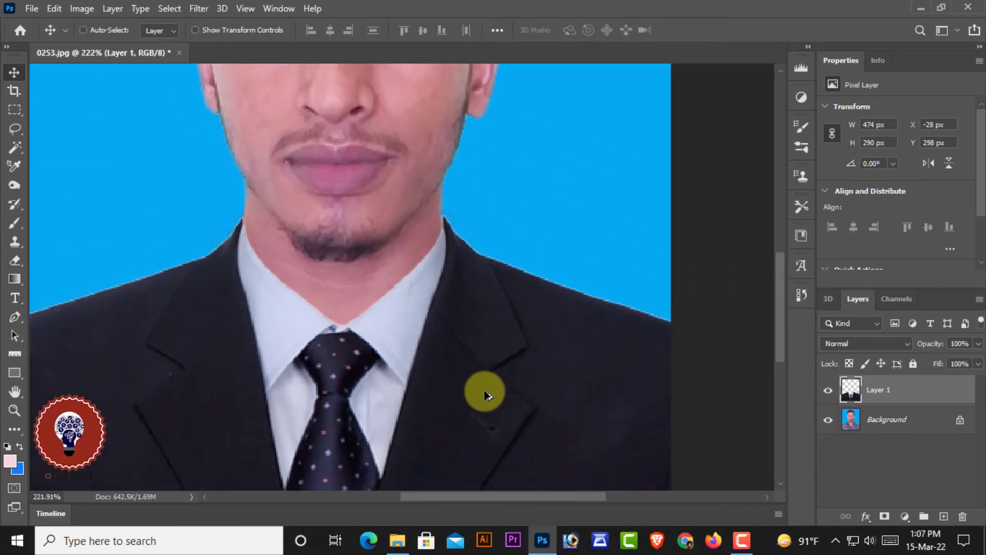
pyautogui.scroll(-2, 483, 394)
pyautogui.scroll(-3, 478, 394)
pyautogui.scroll(3, 477, 397)
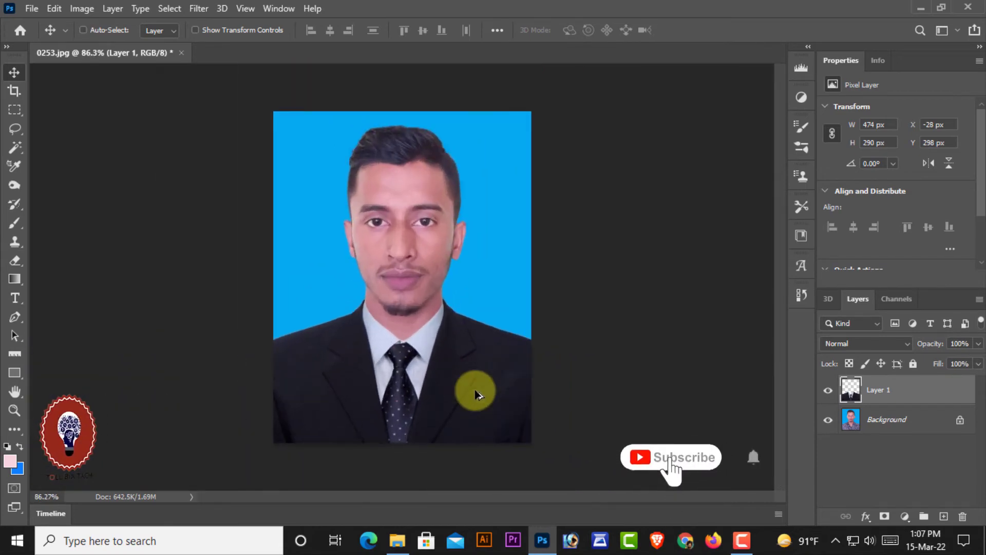
pyautogui.scroll(-1, 480, 403)
pyautogui.scroll(-1, 481, 403)
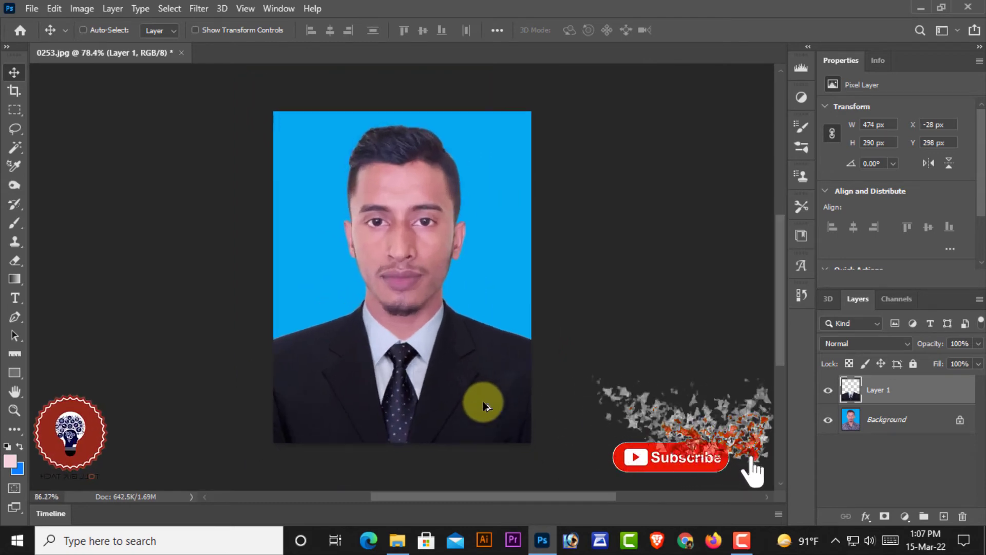
pyautogui.scroll(2, 480, 403)
pyautogui.scroll(-1, 481, 403)
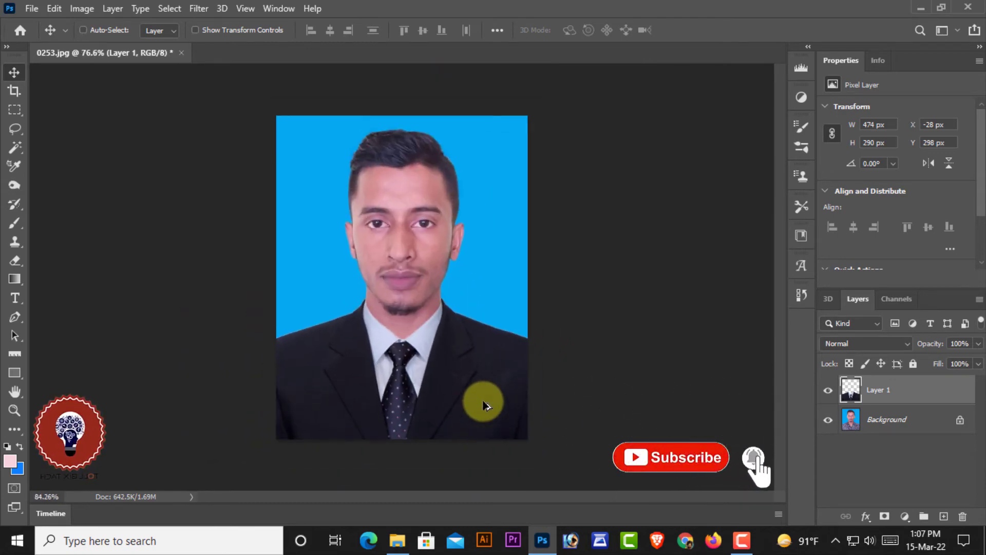
pyautogui.click(827, 390)
pyautogui.click(828, 390)
pyautogui.scroll(3, 605, 365)
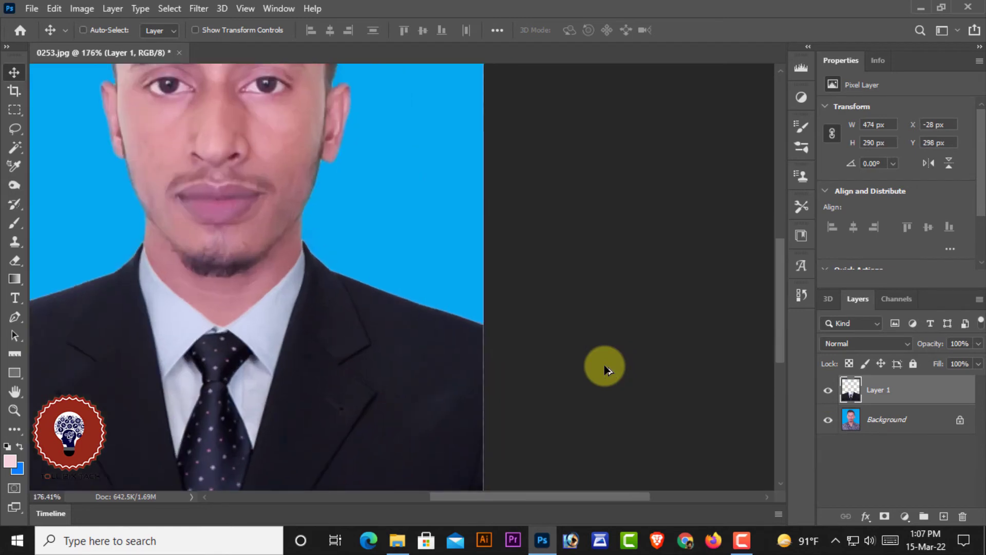
pyautogui.scroll(-3, 601, 362)
pyautogui.scroll(1, 600, 363)
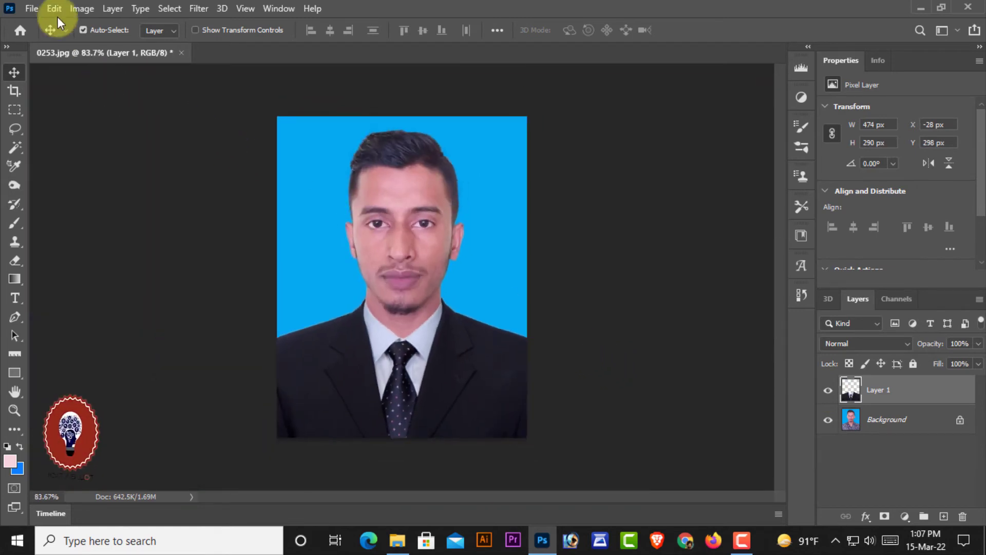
# Raise the photo's exposure to +0.24.
pyautogui.click(82, 9)
pyautogui.moveTo(104, 45)
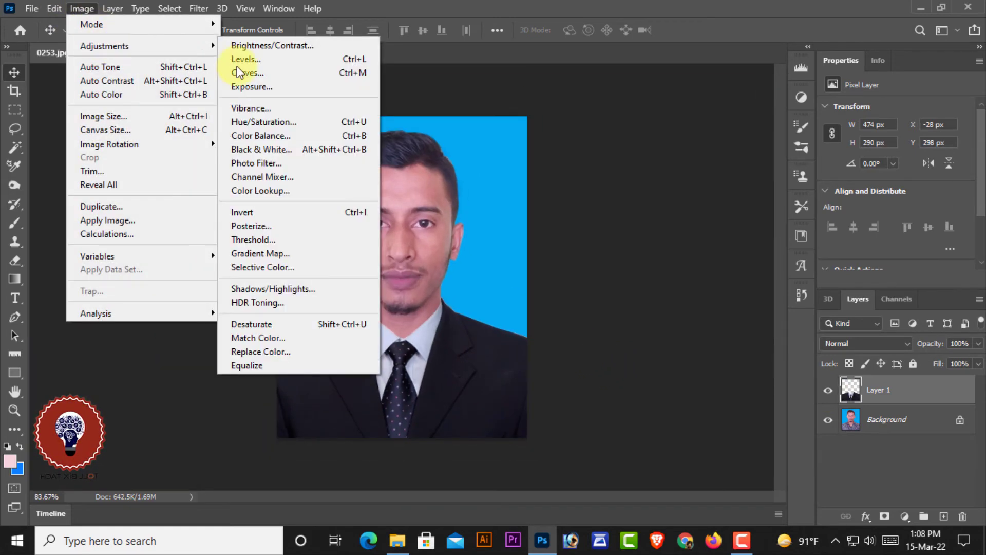
pyautogui.click(274, 86)
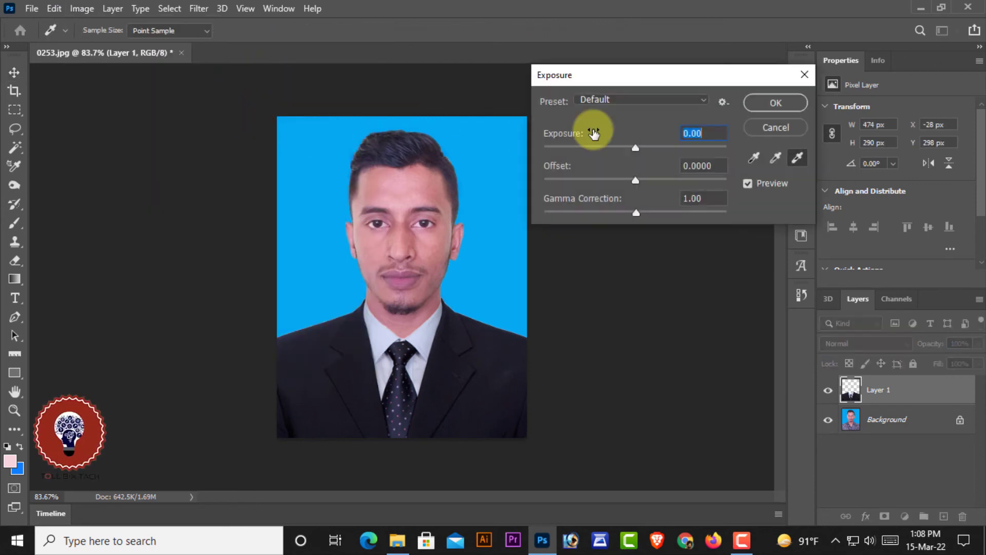
pyautogui.moveTo(636, 147); pyautogui.dragTo(640, 152)
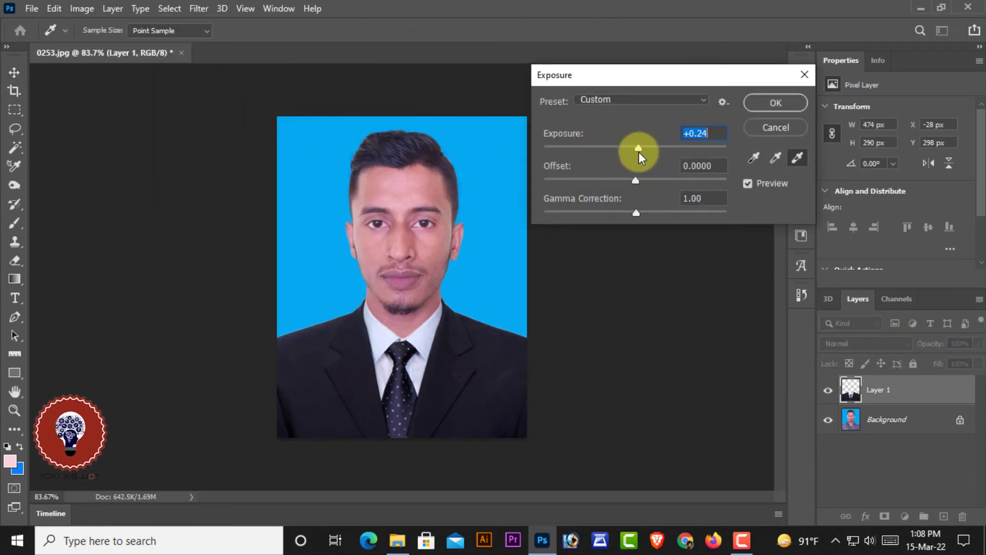
pyautogui.click(772, 104)
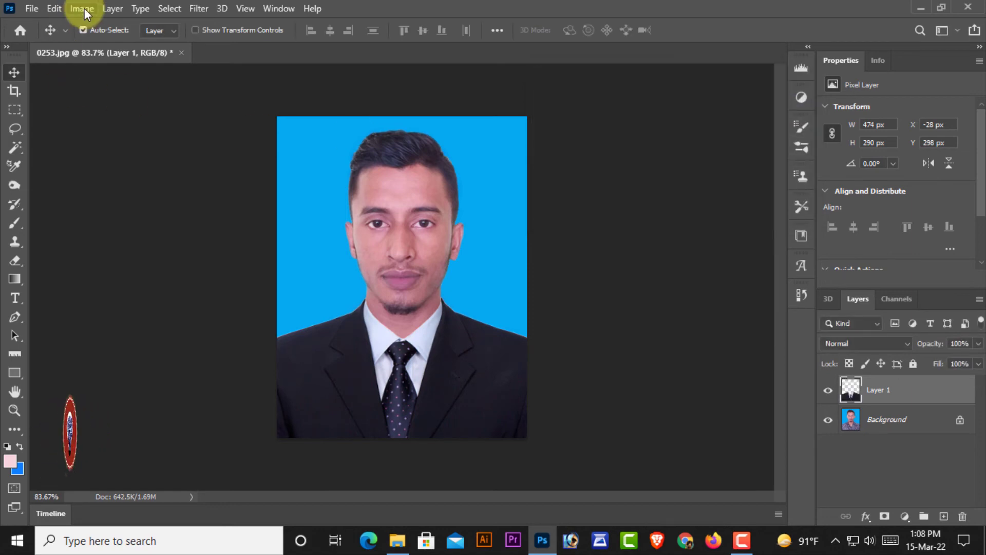
# Set Brightness/Contrast to brightness 9 and contrast 10.
pyautogui.click(82, 8)
pyautogui.click(262, 45)
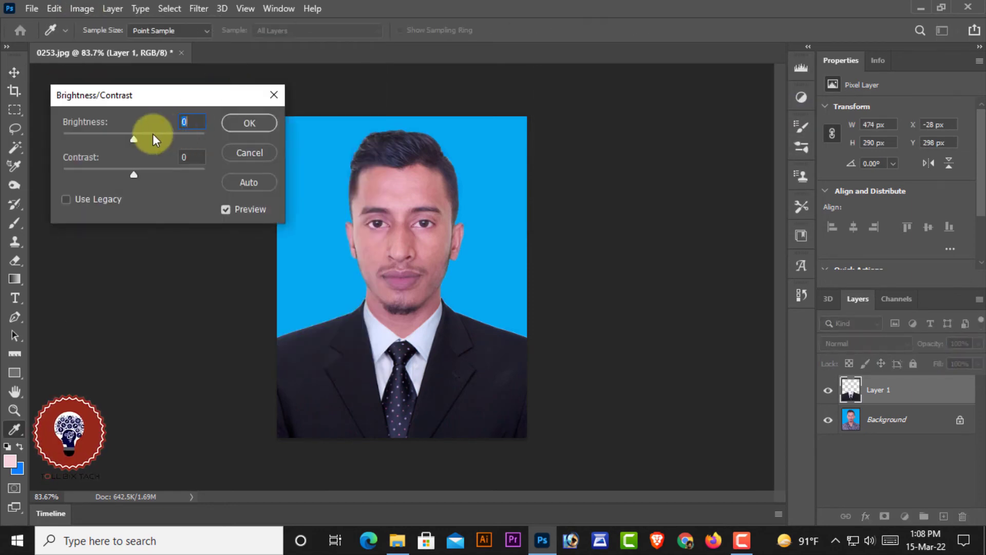
pyautogui.moveTo(134, 139)
pyautogui.mouseDown()
pyautogui.moveTo(123, 172)
pyautogui.moveTo(136, 174)
pyautogui.mouseUp()
# Apply the brightness and contrast change and switch back to the Move tool.
pyautogui.click(243, 123)
pyautogui.press('v')
pyautogui.scroll(3, 242, 231)
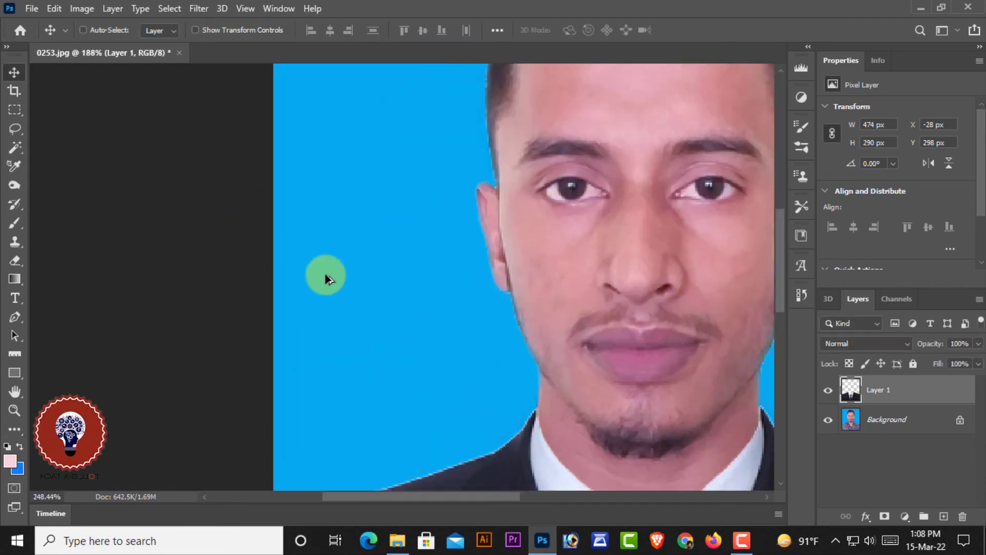
pyautogui.scroll(-3, 325, 276)
pyautogui.scroll(-2, 264, 268)
pyautogui.scroll(1, 288, 278)
pyautogui.scroll(3, 310, 288)
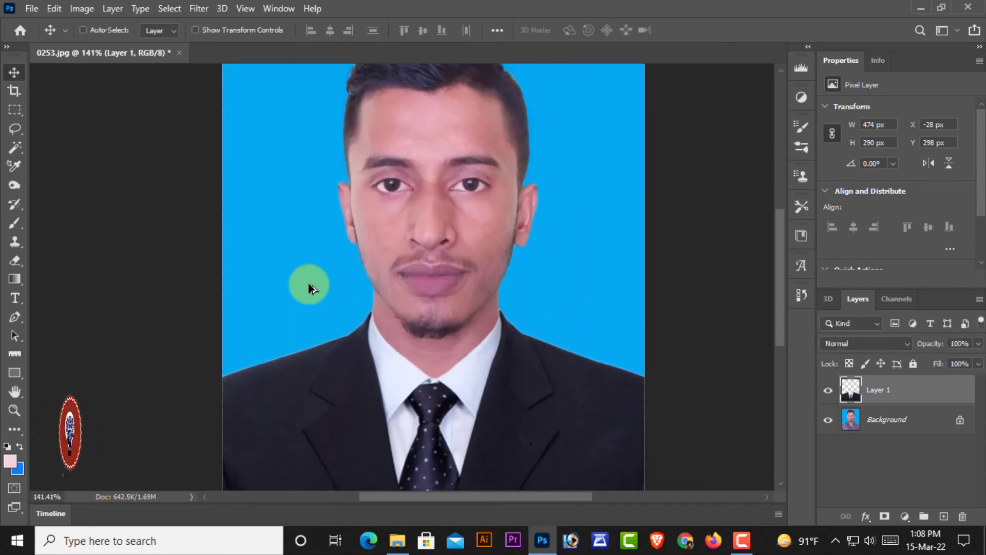
pyautogui.scroll(-4, 309, 288)
pyautogui.scroll(1, 310, 288)
pyautogui.scroll(-1, 309, 287)
pyautogui.scroll(1, 309, 288)
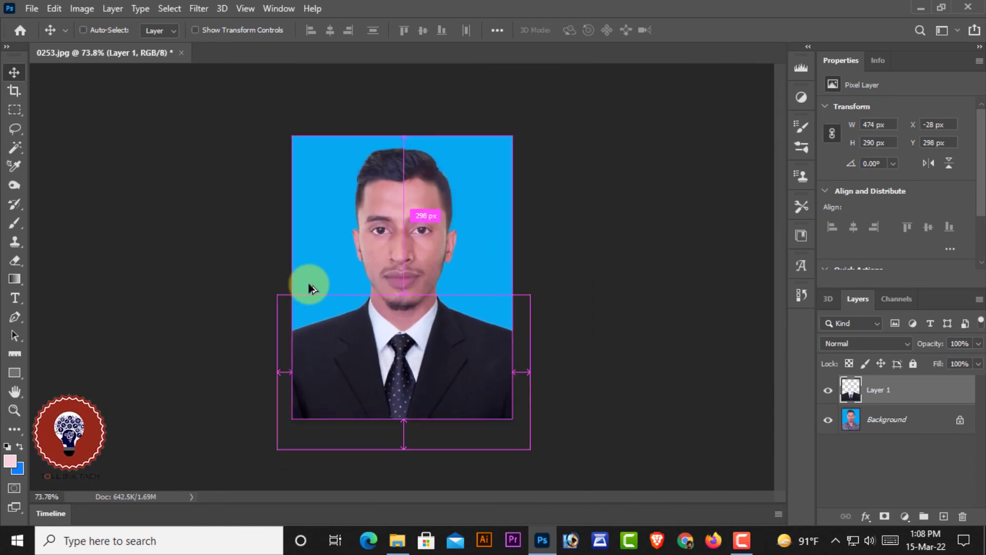
# Merge the suit layer into the Background so only one layer remains.
pyautogui.hotkey('ctrl', 'shift', 'e')
pyautogui.scroll(1, 355, 315)
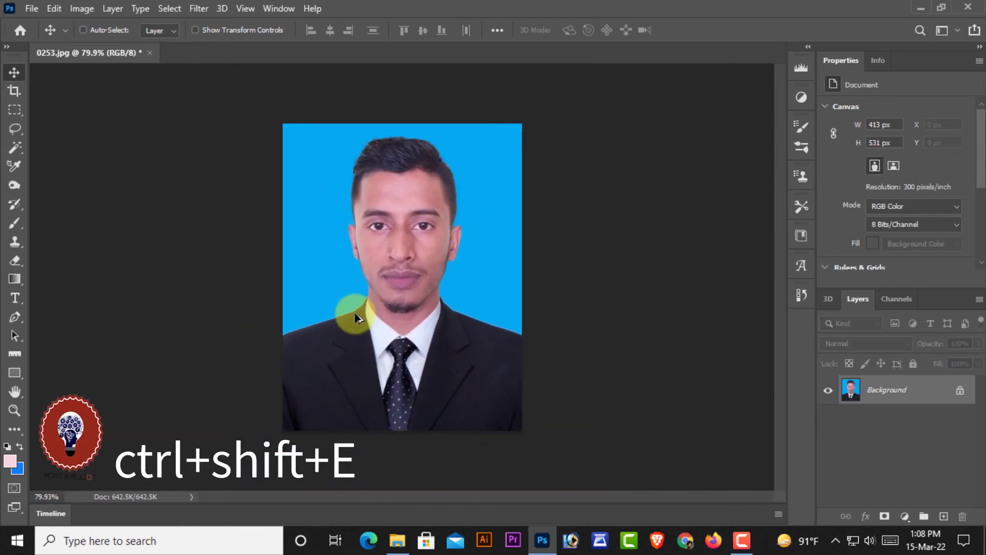
pyautogui.scroll(-1, 355, 316)
pyautogui.scroll(-1, 356, 315)
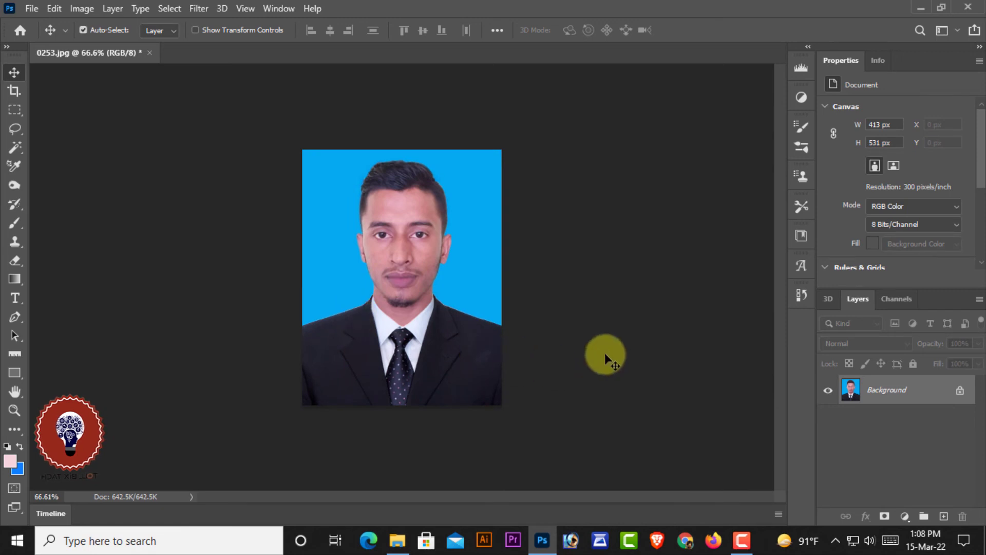
# Float 0253.jpg in its own document window and reposition it.
pyautogui.moveTo(139, 52); pyautogui.dragTo(154, 81)
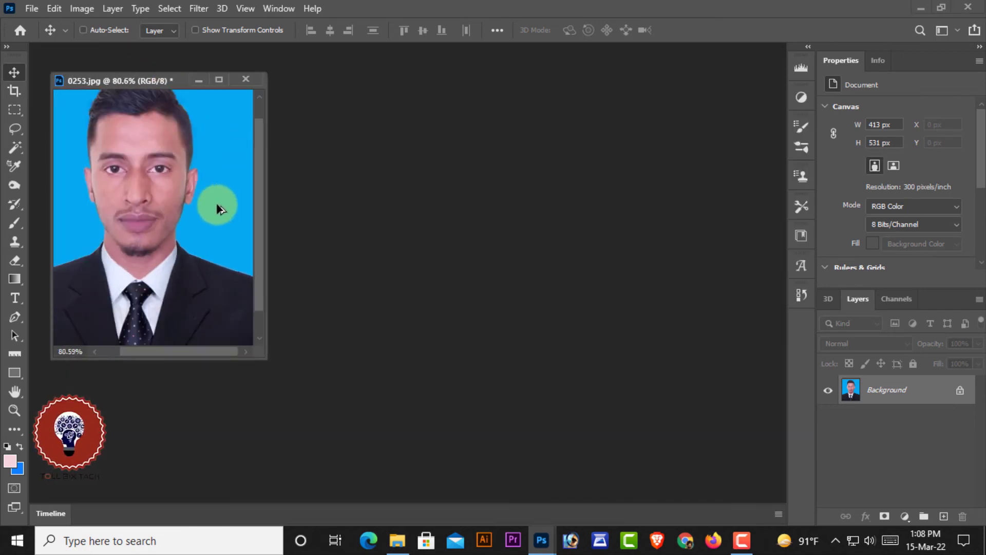
pyautogui.scroll(3, 209, 210)
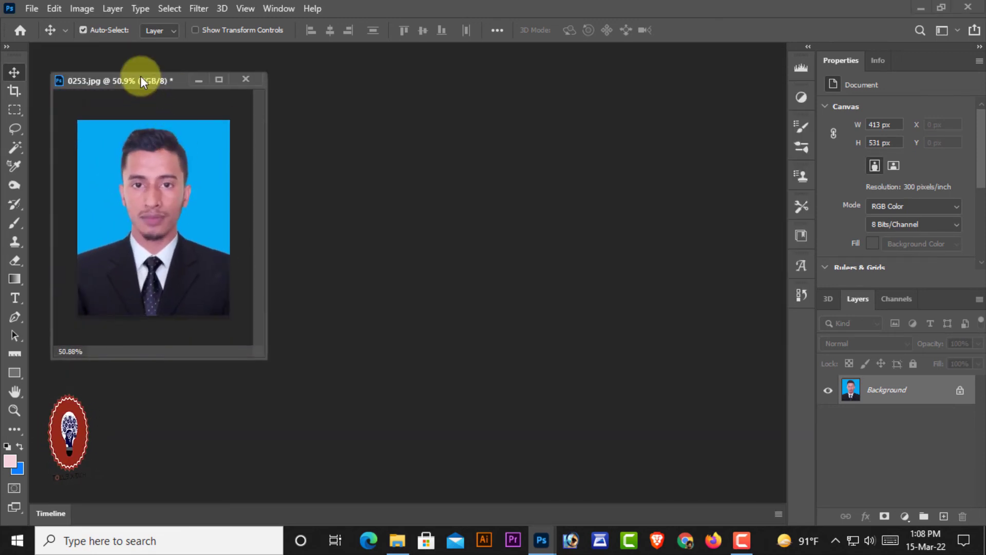
pyautogui.moveTo(118, 80); pyautogui.dragTo(143, 85)
pyautogui.press('ctrl')
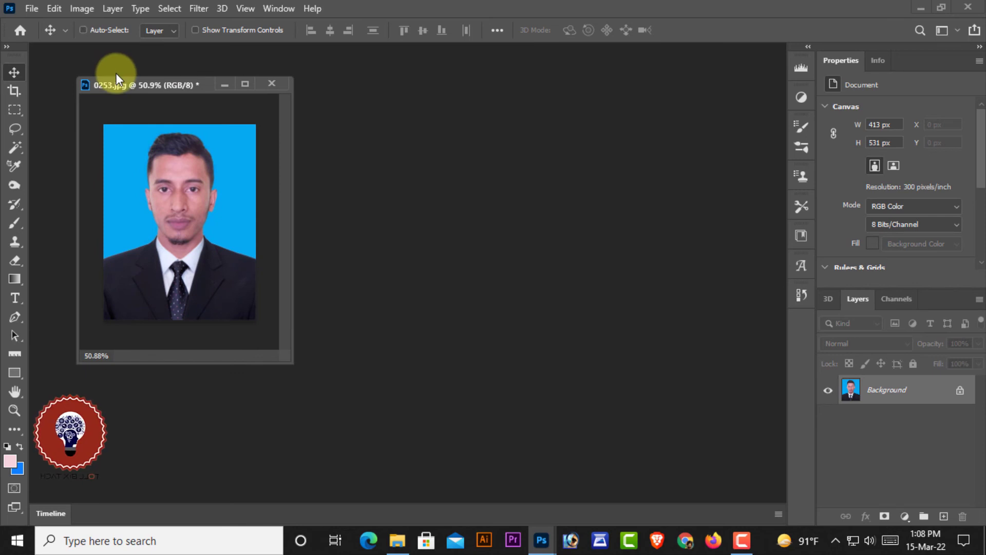
# Save the photo to the Desktop as JPEG 'suit pic' at quality 12.
pyautogui.hotkey('ctrl', 'shift', 's')
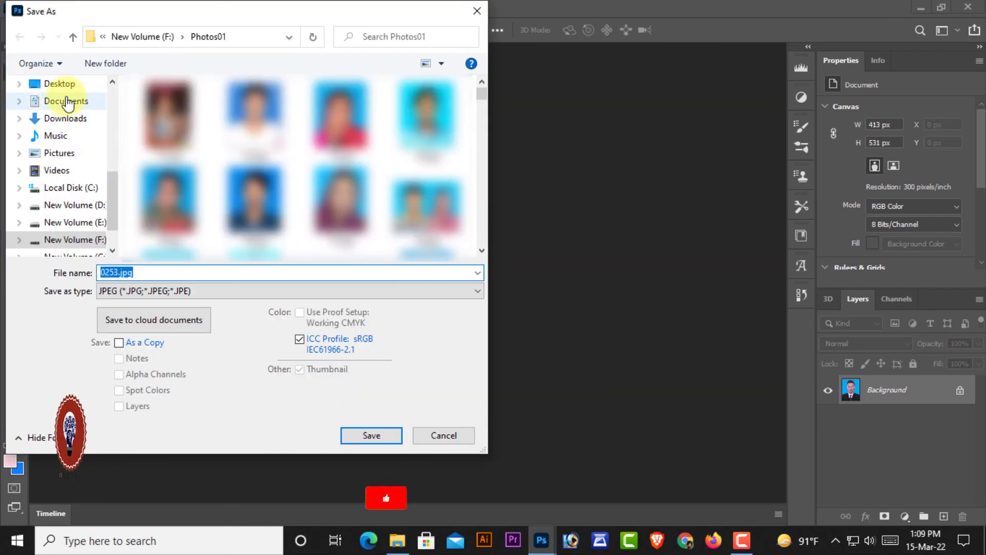
pyautogui.click(68, 88)
pyautogui.scroll(-5, 297, 164)
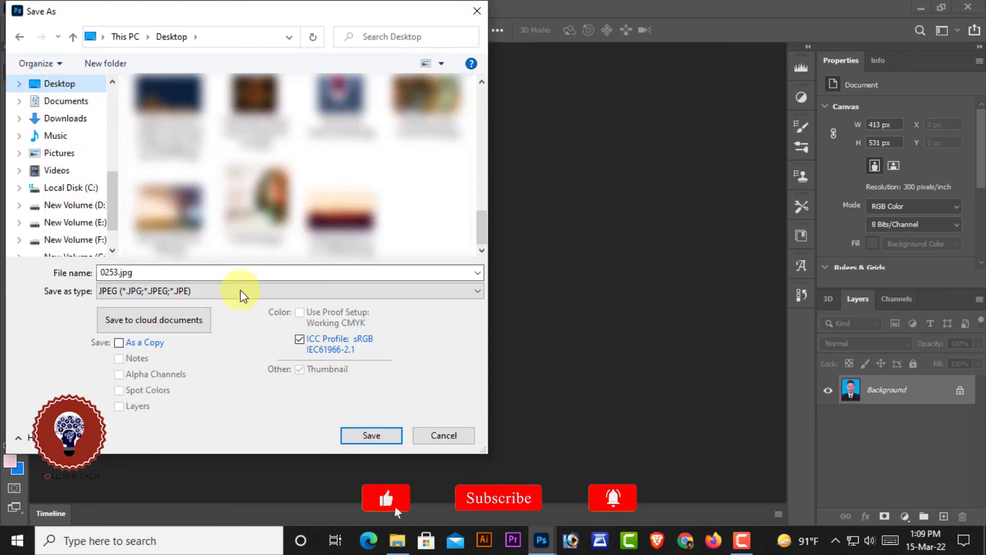
pyautogui.doubleClick(170, 275)
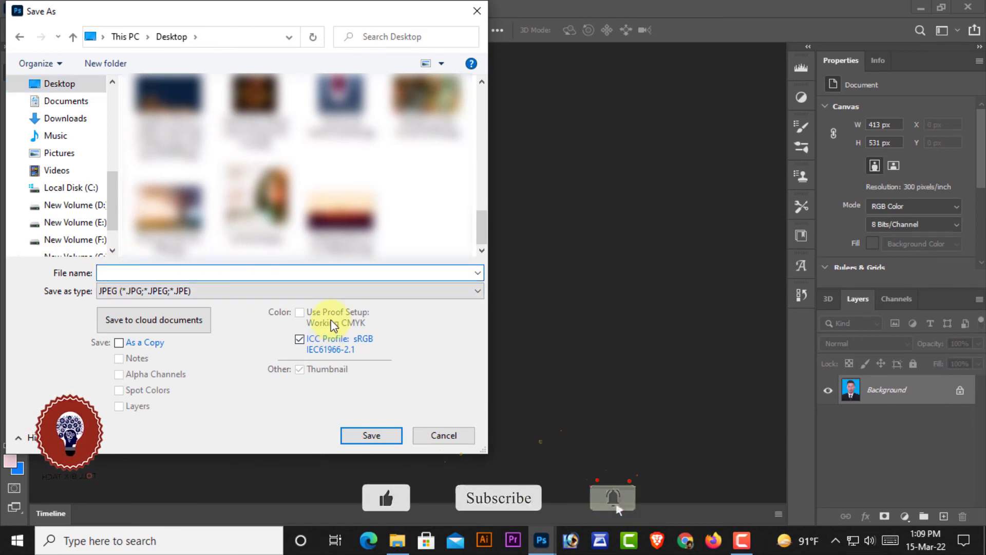
pyautogui.write('s')
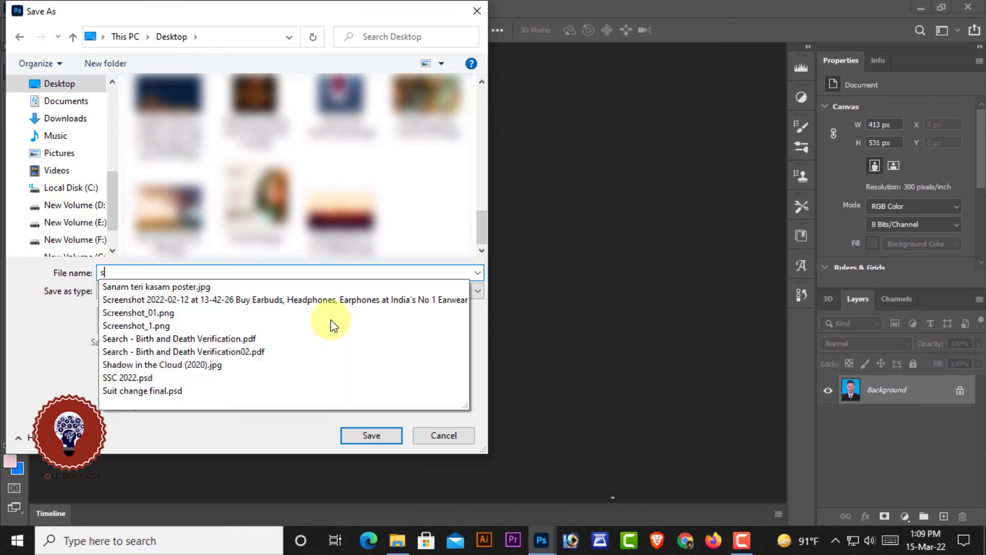
pyautogui.write('uit')
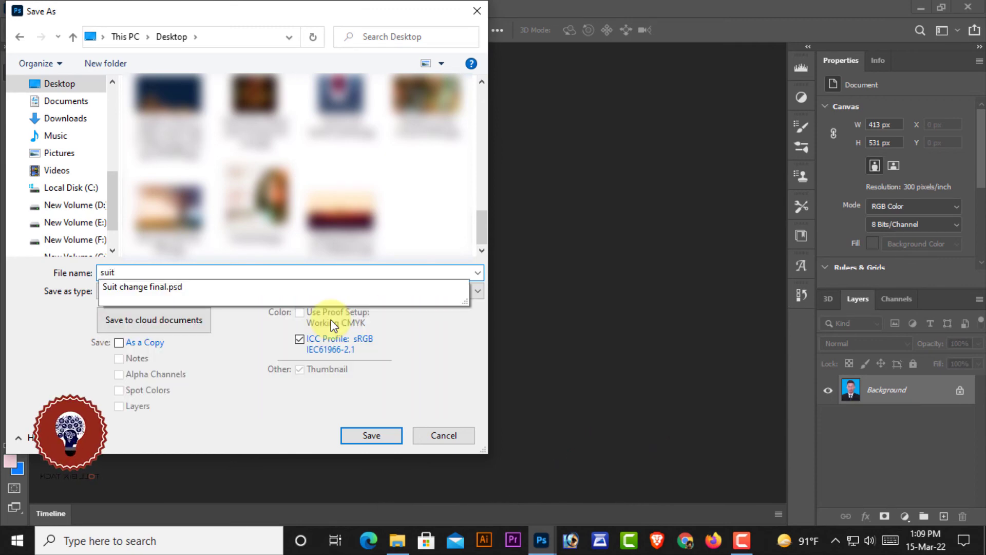
pyautogui.write(' pic')
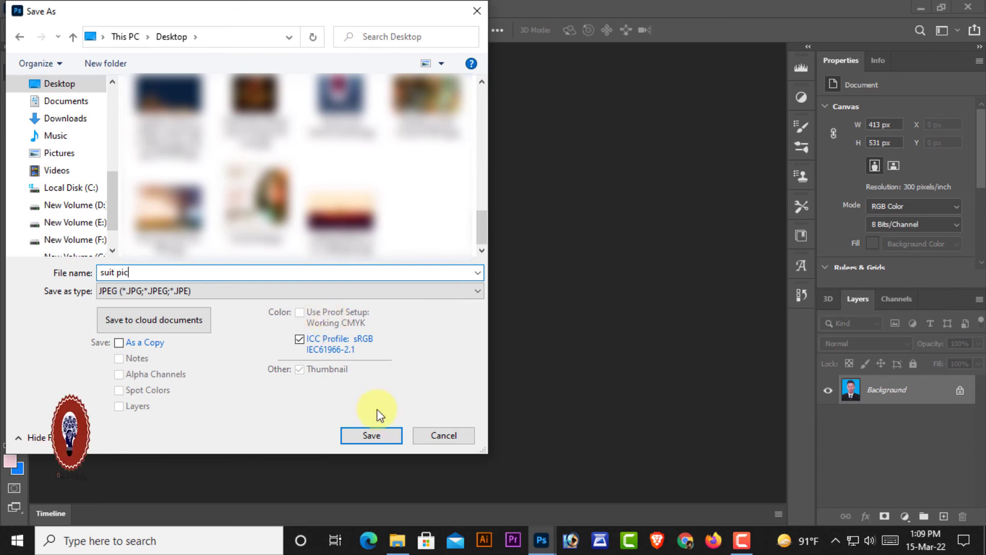
pyautogui.click(366, 435)
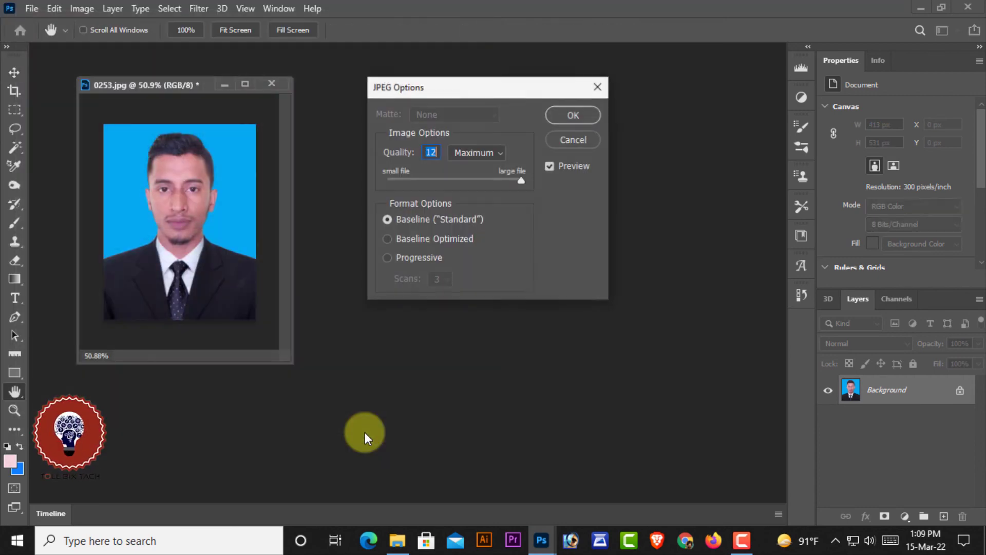
pyautogui.click(581, 113)
# Close the document and Photoshop, then open suit pic.jpg from the desktop.
pyautogui.click(970, 11)
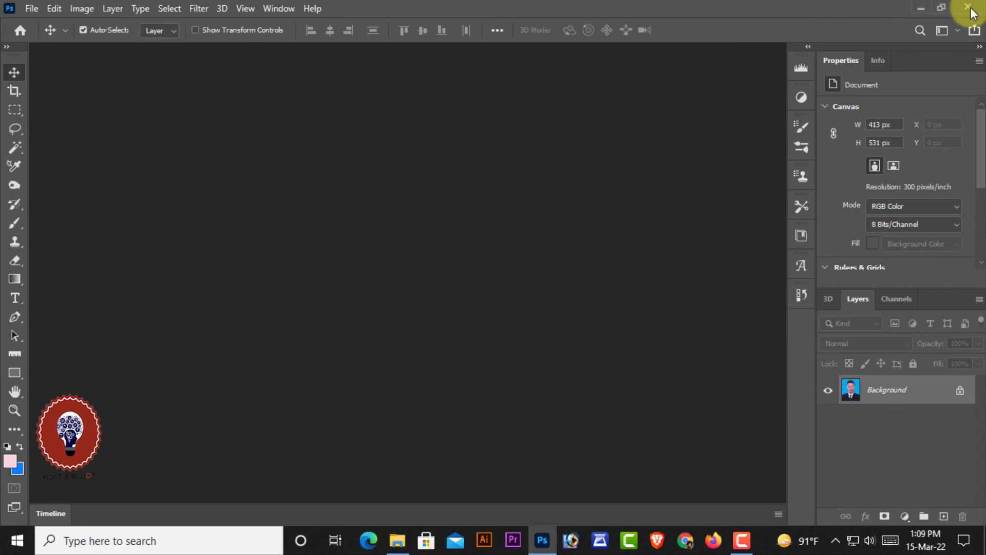
pyautogui.click(970, 11)
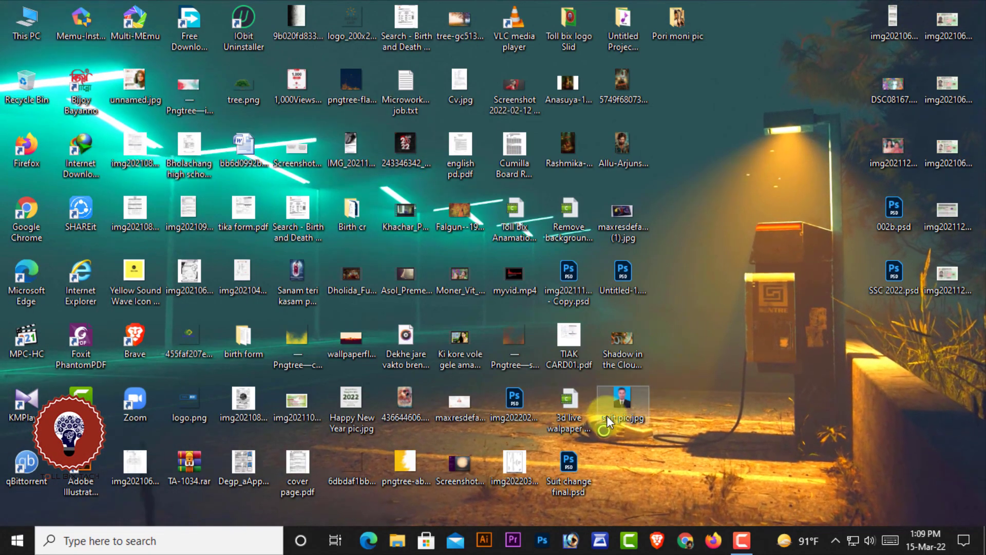
pyautogui.doubleClick(606, 415)
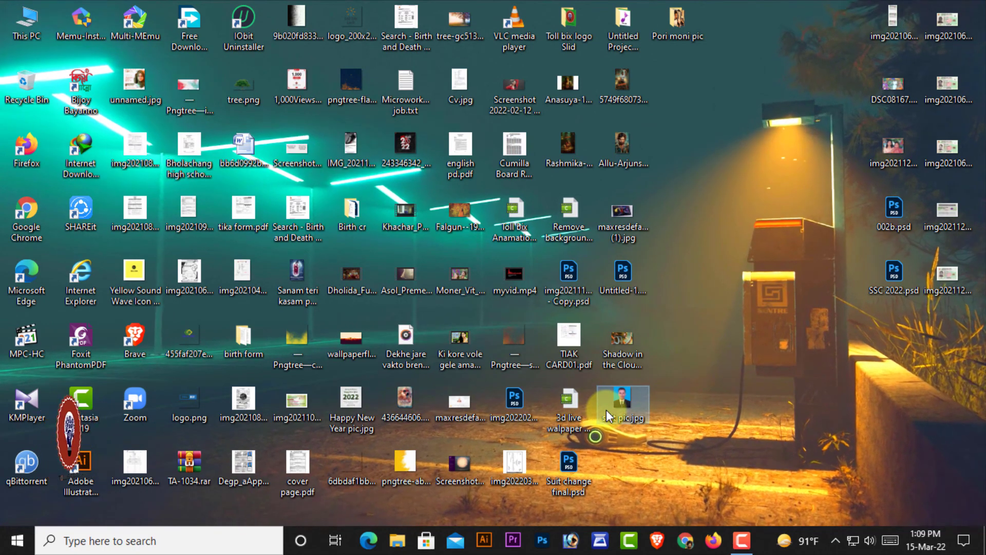